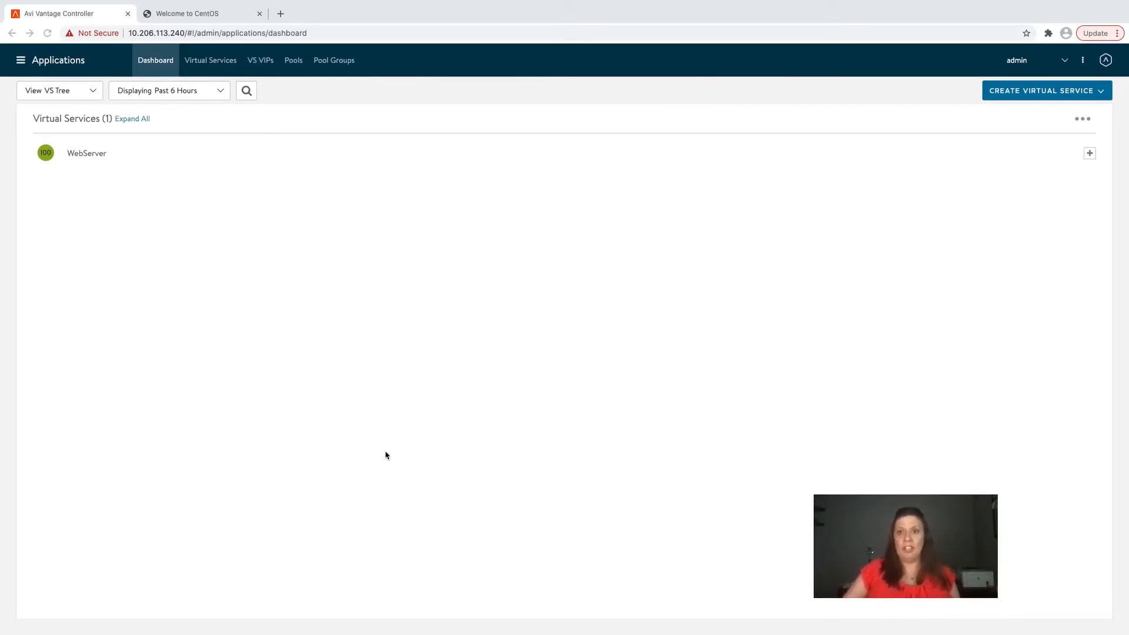
Expand WebServer's tree to show WebServer-pool and its two servers, then open WebServer's analytics.
click(1090, 154)
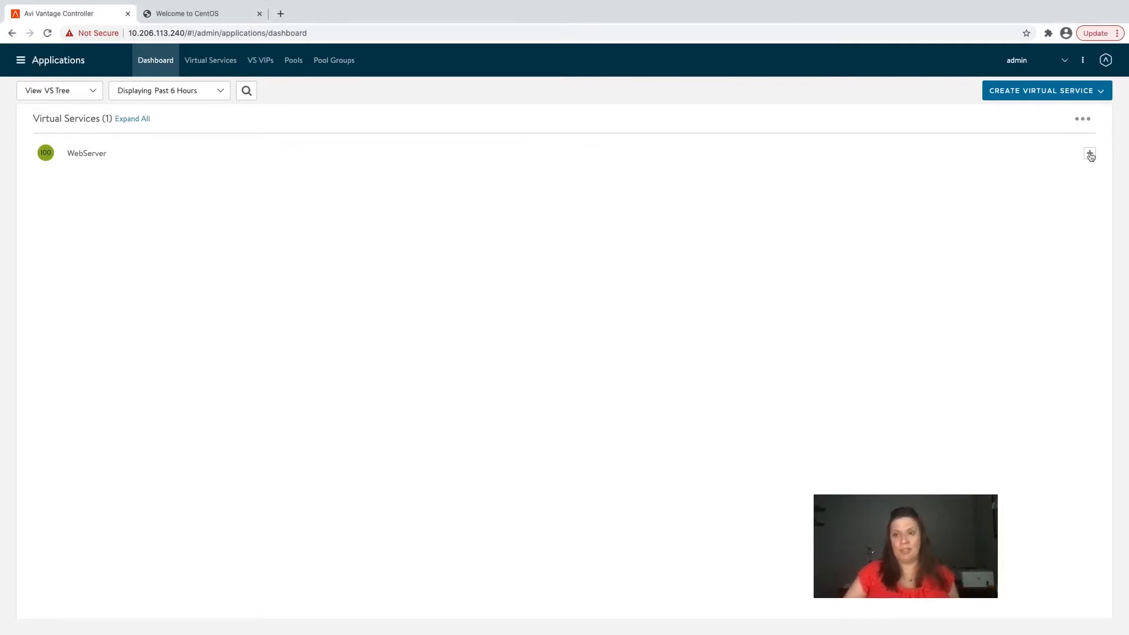
click(1090, 153)
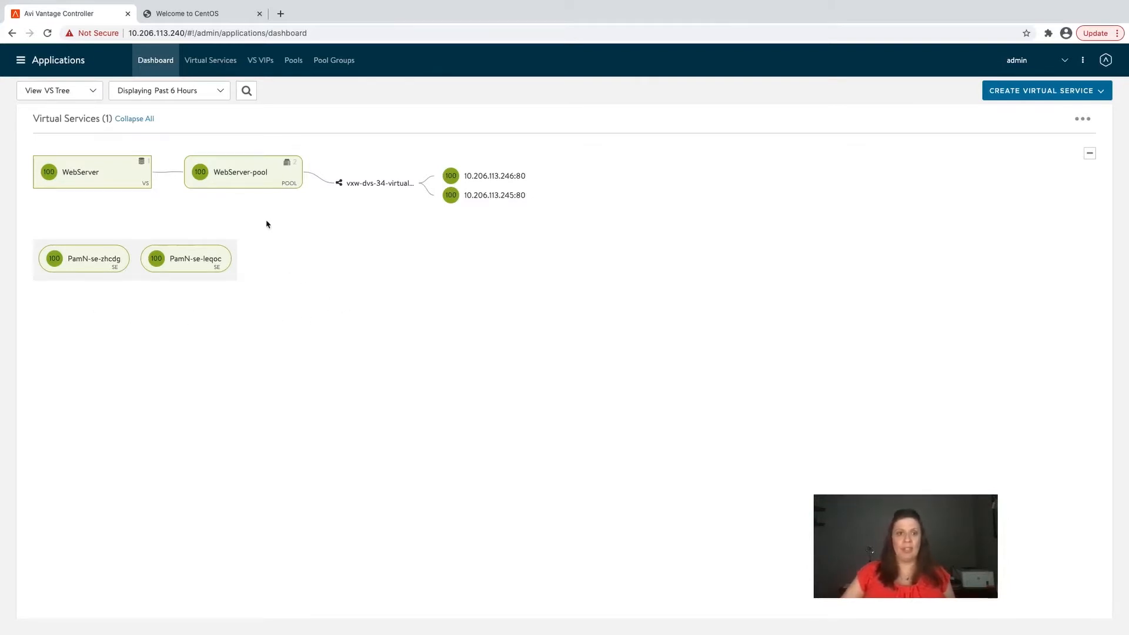
click(93, 172)
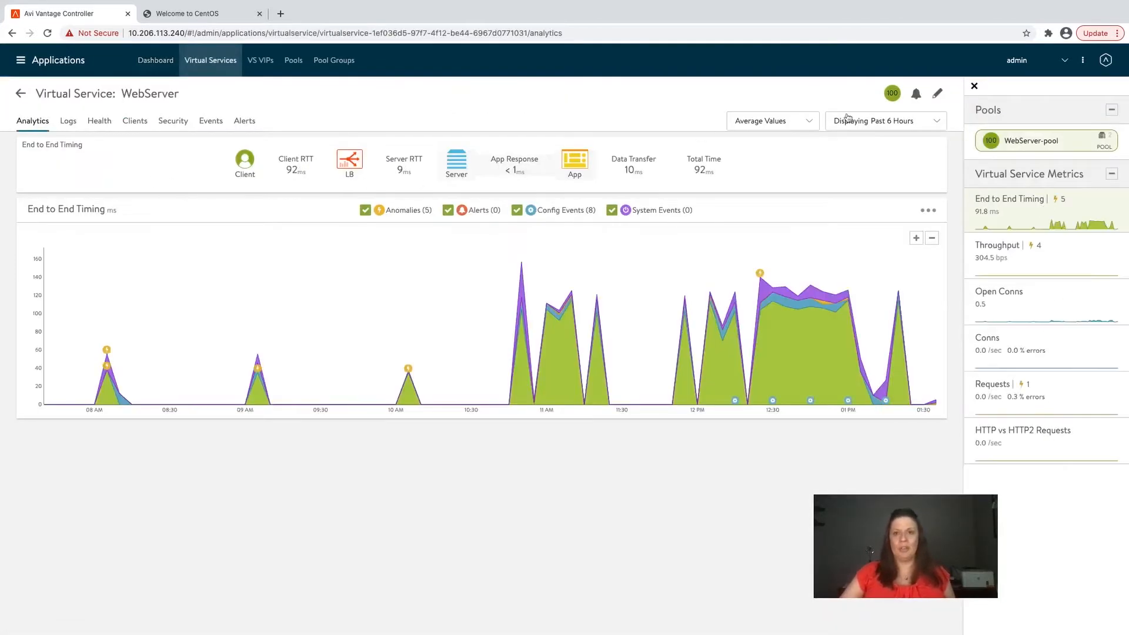
click(934, 97)
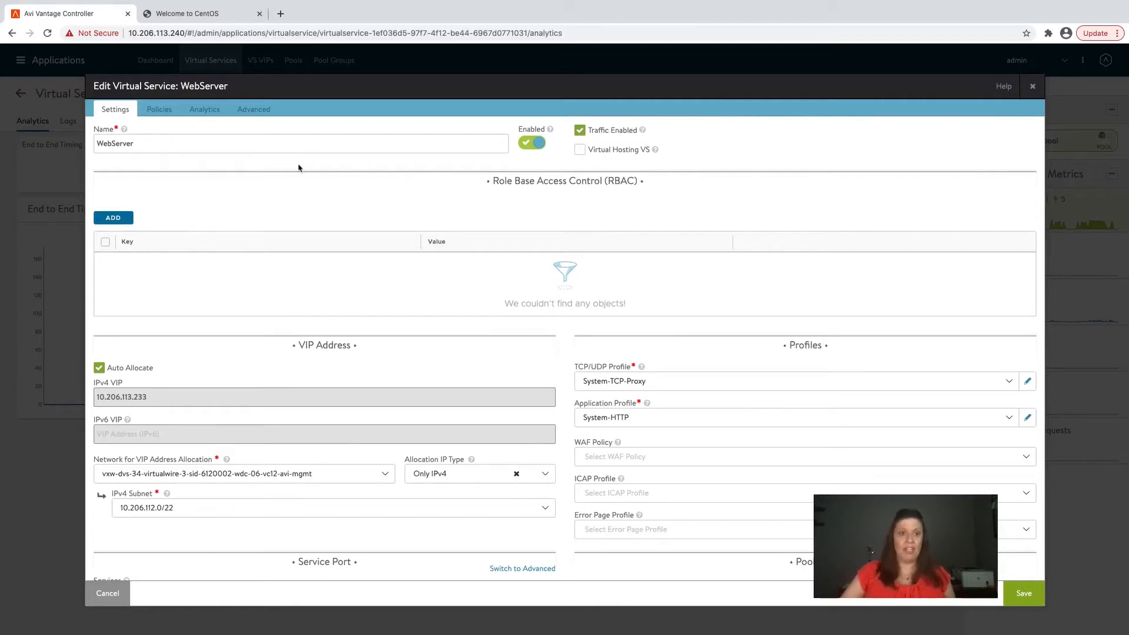
click(204, 110)
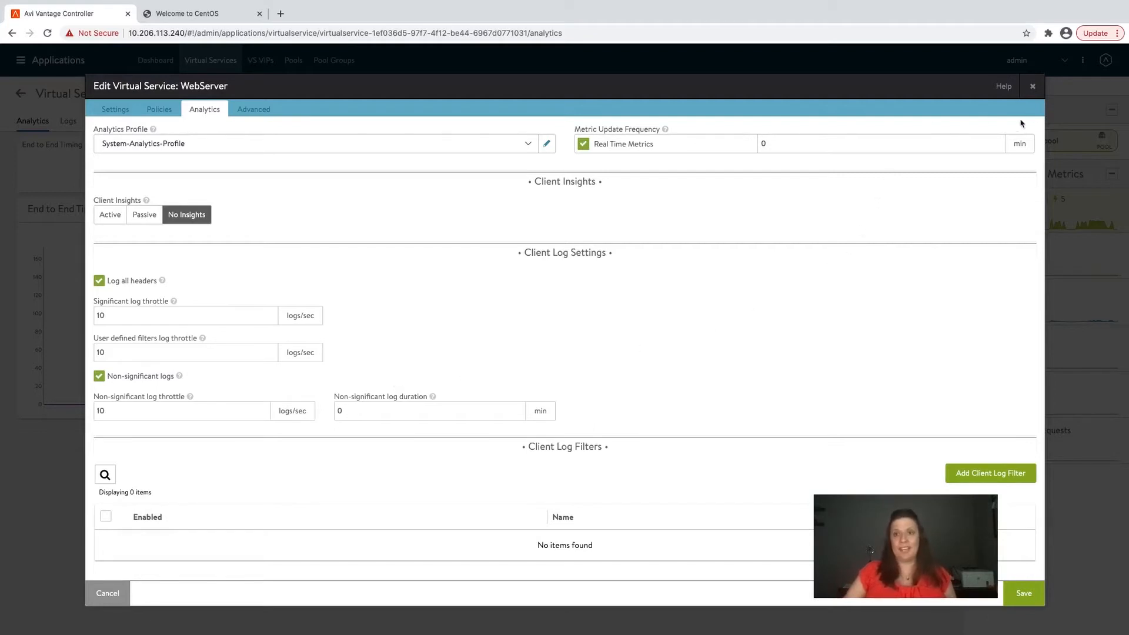
click(1032, 87)
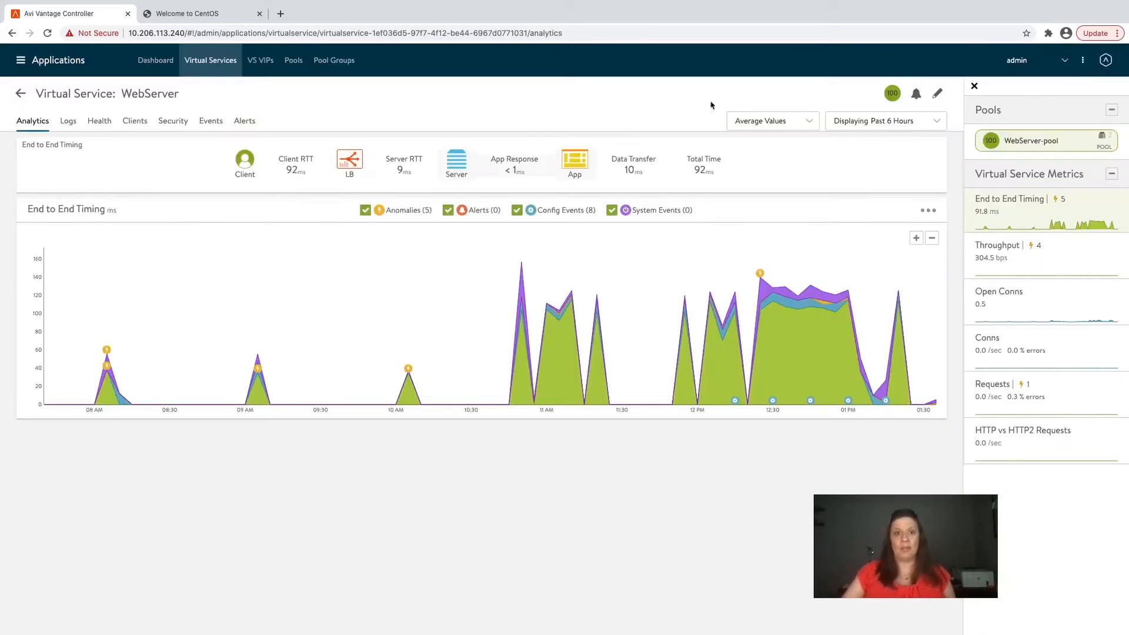
Check WebServer-pool's load-balancing algorithm, leave it on Round Robin, and switch to the CentOS site.
click(291, 68)
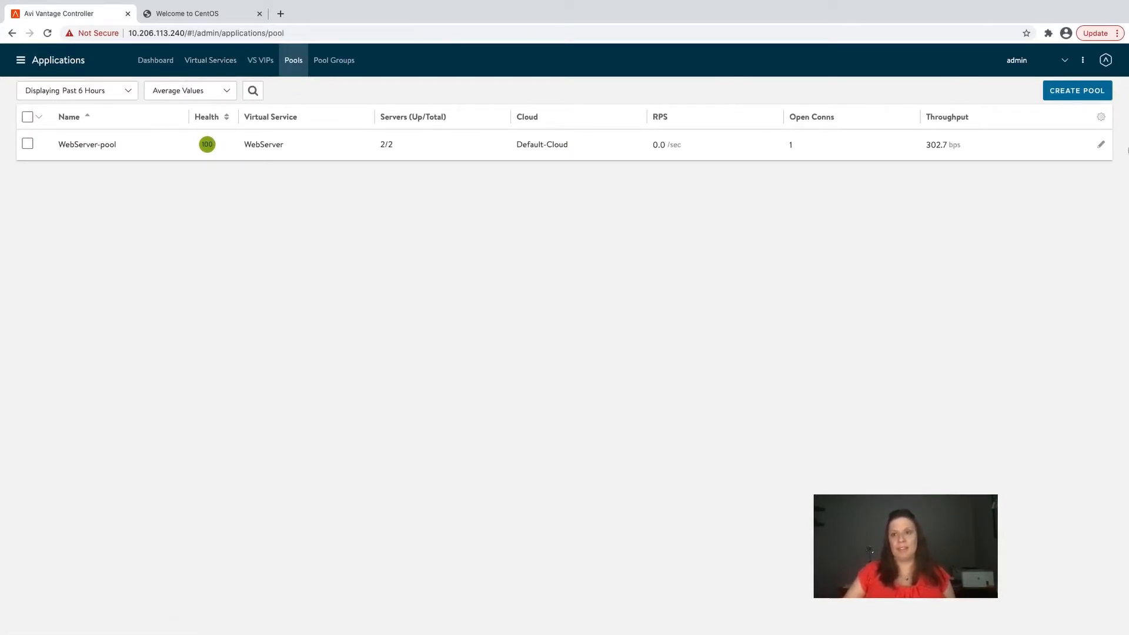
click(1102, 146)
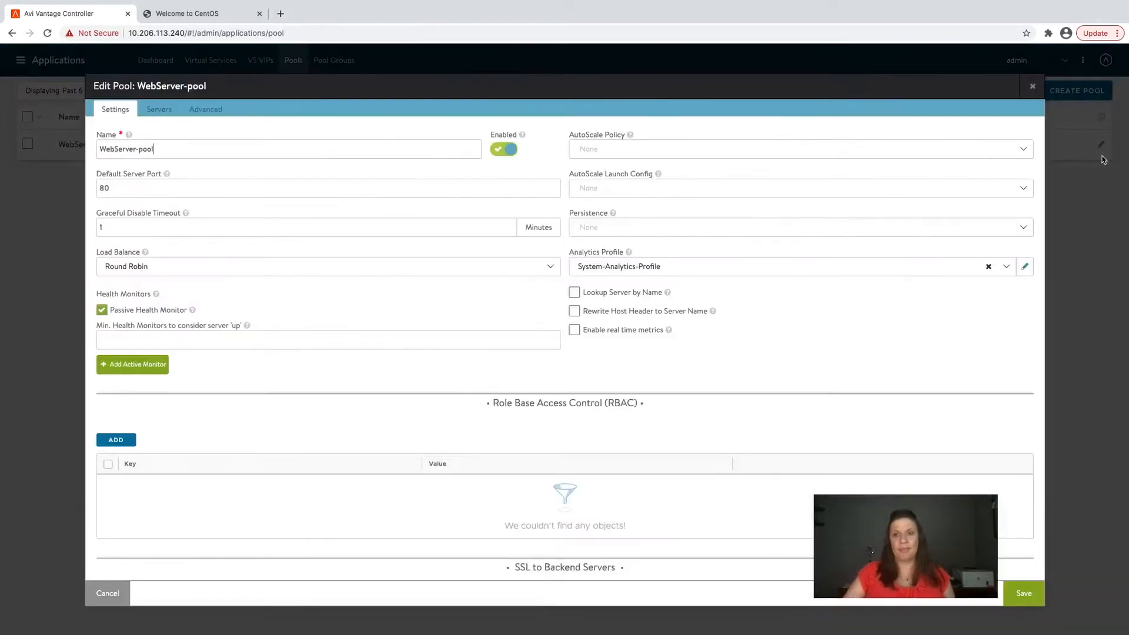
click(382, 269)
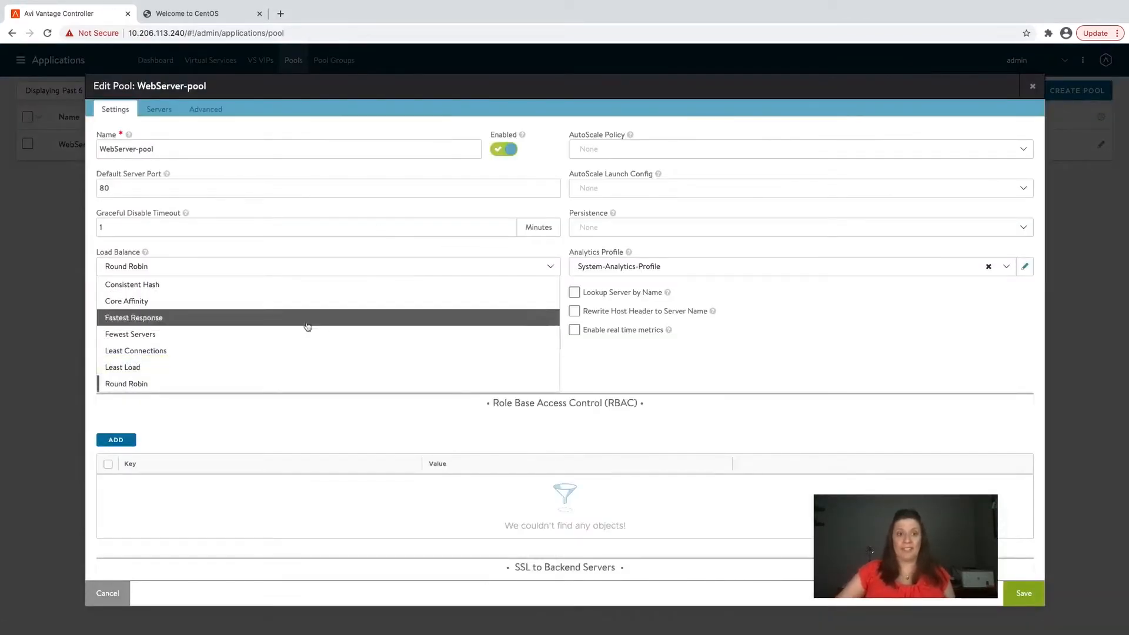
click(192, 389)
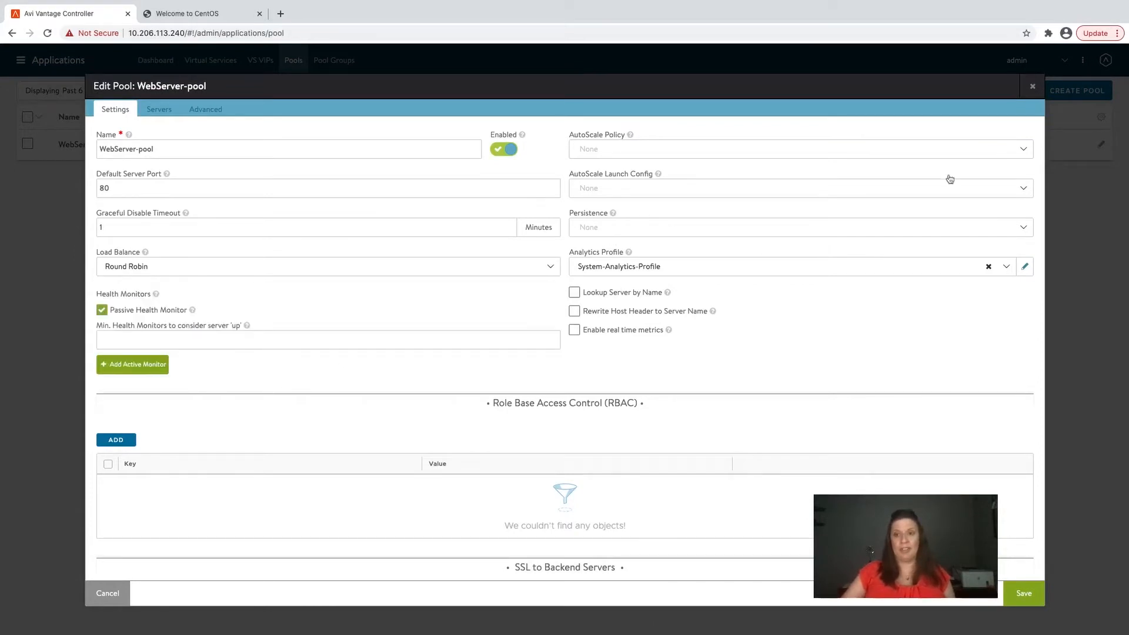
click(1033, 86)
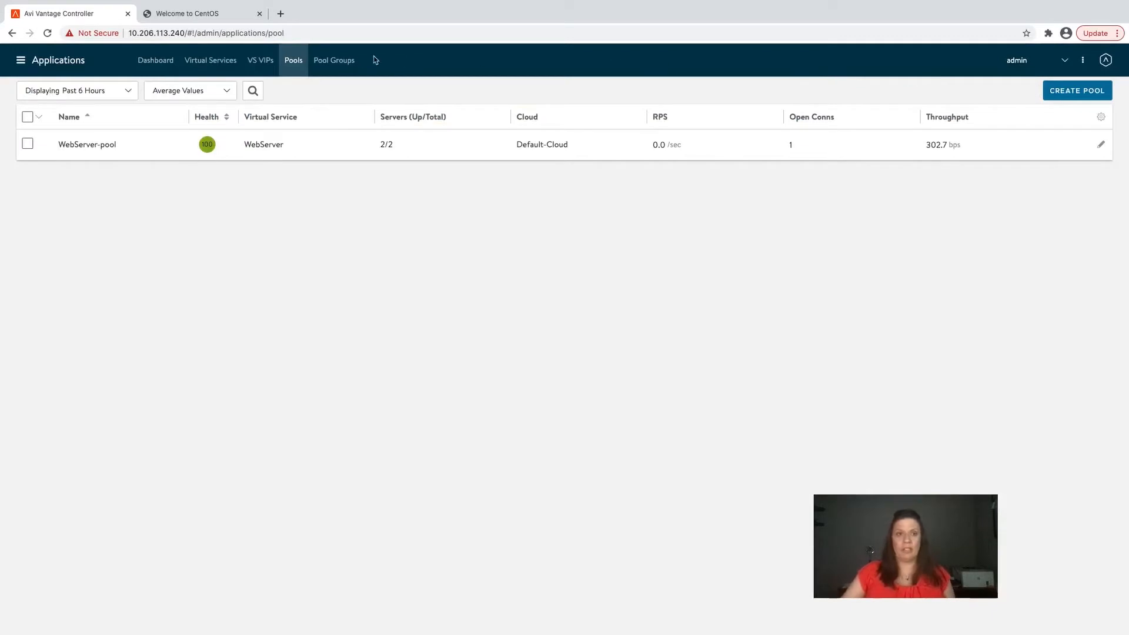
click(235, 14)
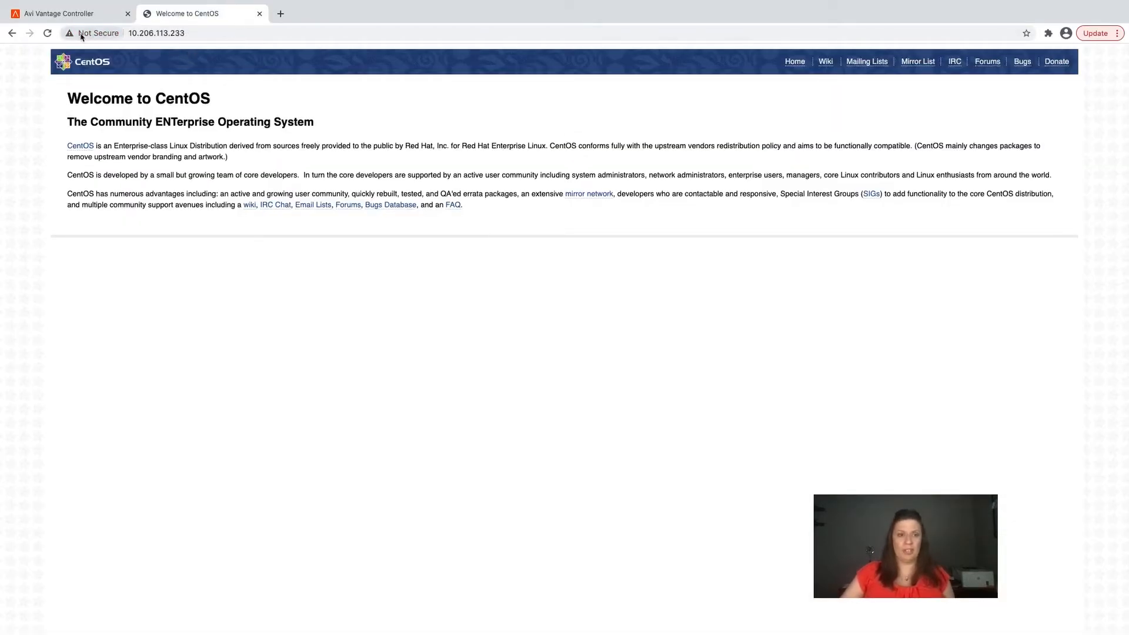
Reload the CentOS welcome page at 10.206.113.233 and return to the controller's pools list.
click(50, 35)
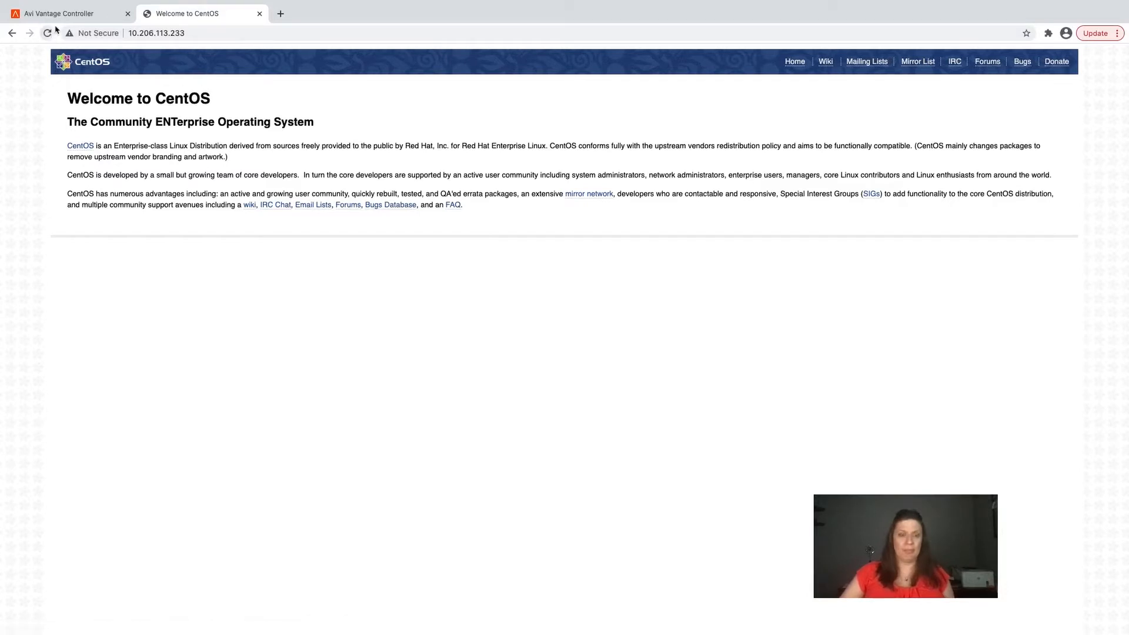
click(64, 16)
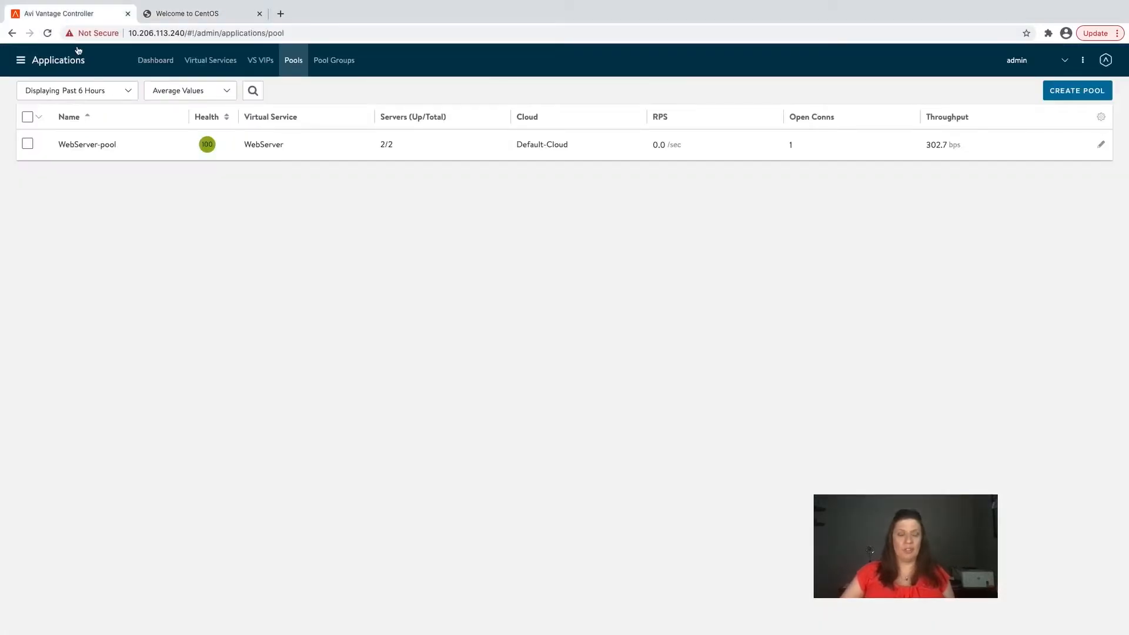
Show WebServer's request logs with non-significant logs included and expand the newest entry.
click(214, 68)
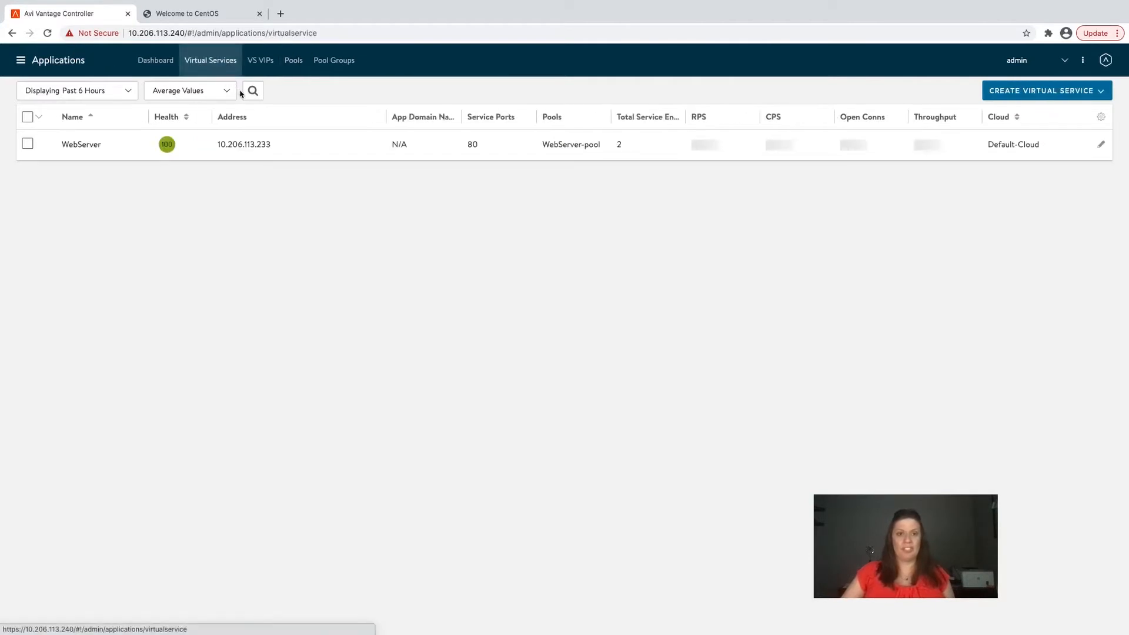
click(75, 144)
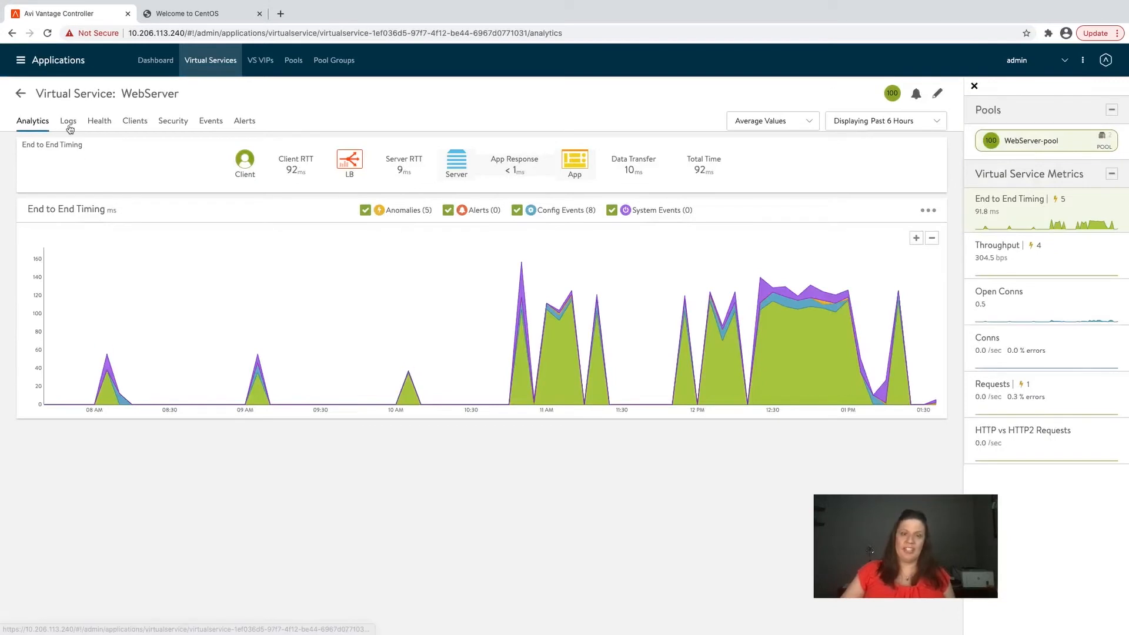
click(68, 121)
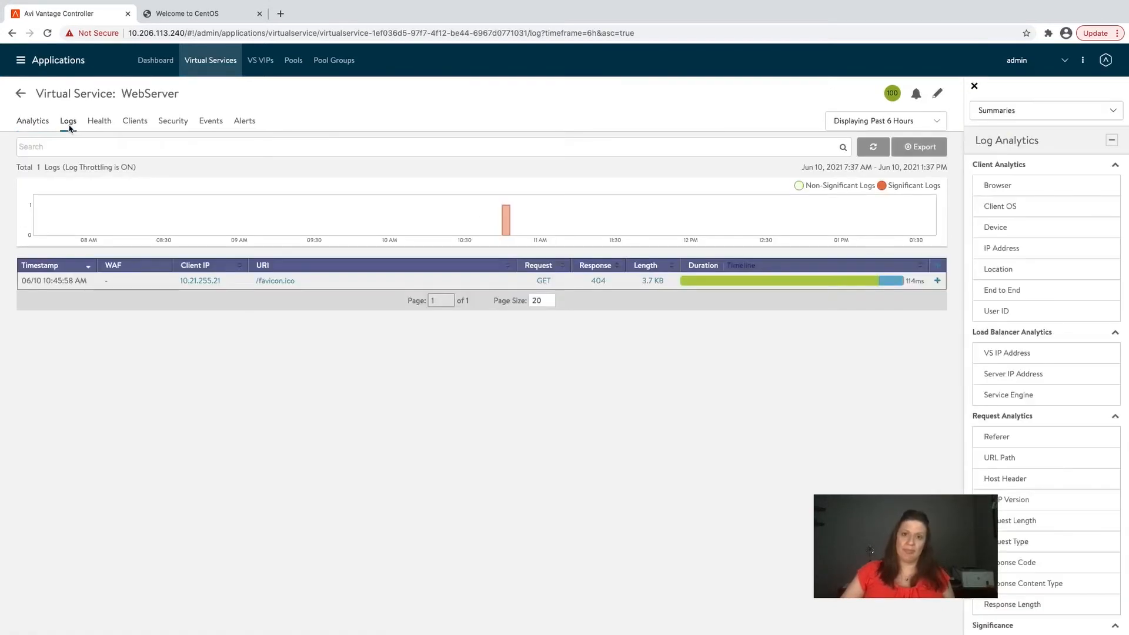
click(798, 185)
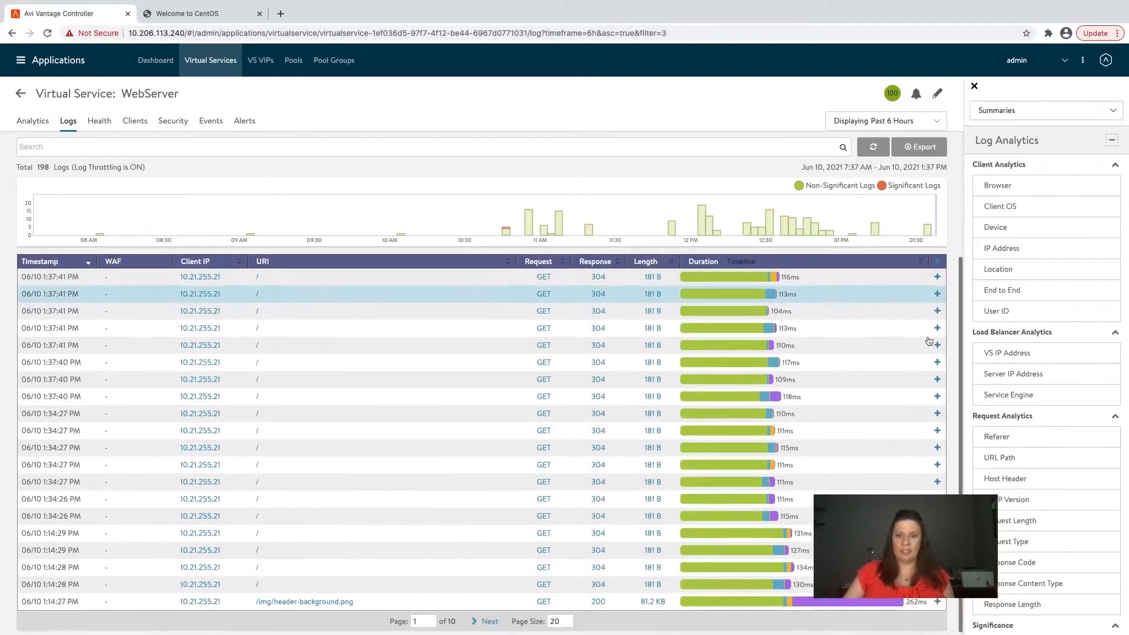
click(937, 277)
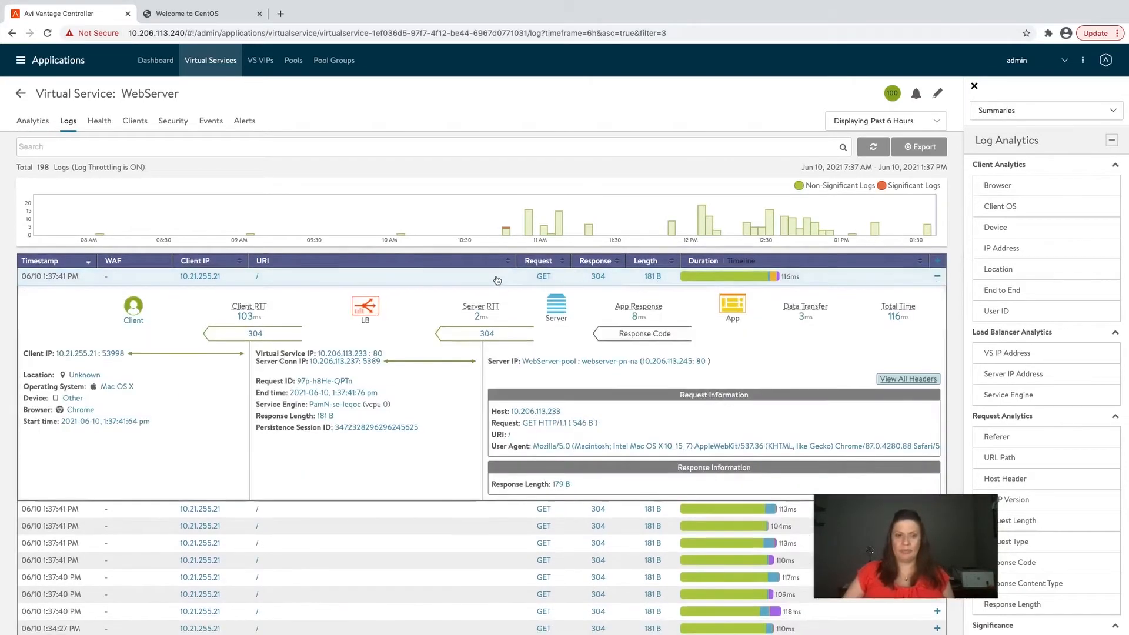
scroll(100, 325, down, 1)
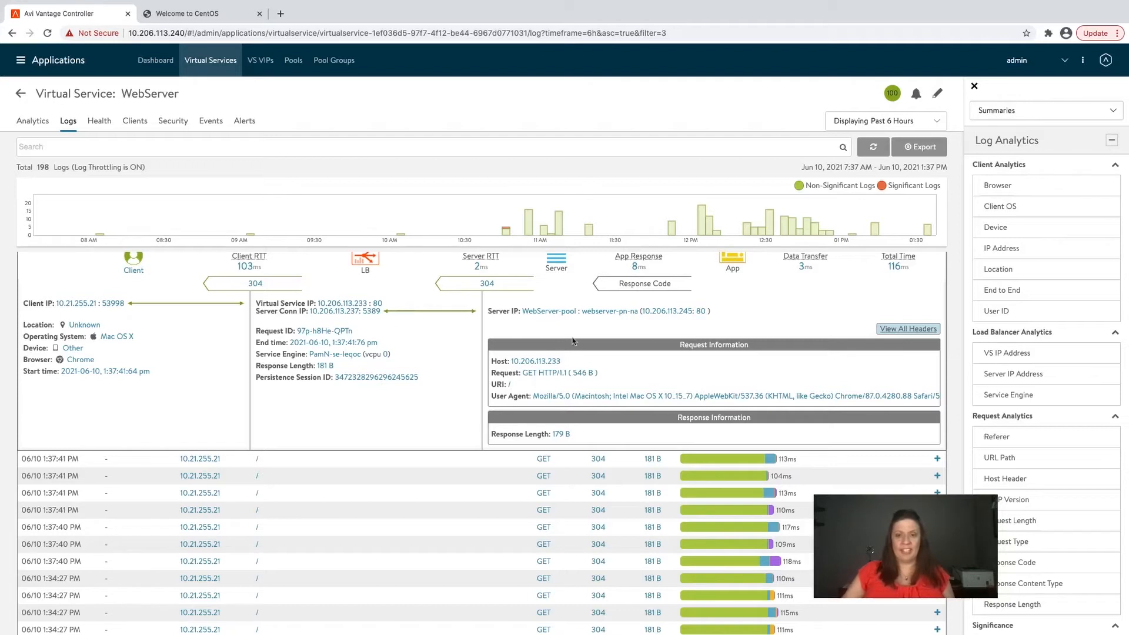
Expand the next two log entries to compare servers, then open WebServer-pool for editing.
scroll(775, 317, down, 2)
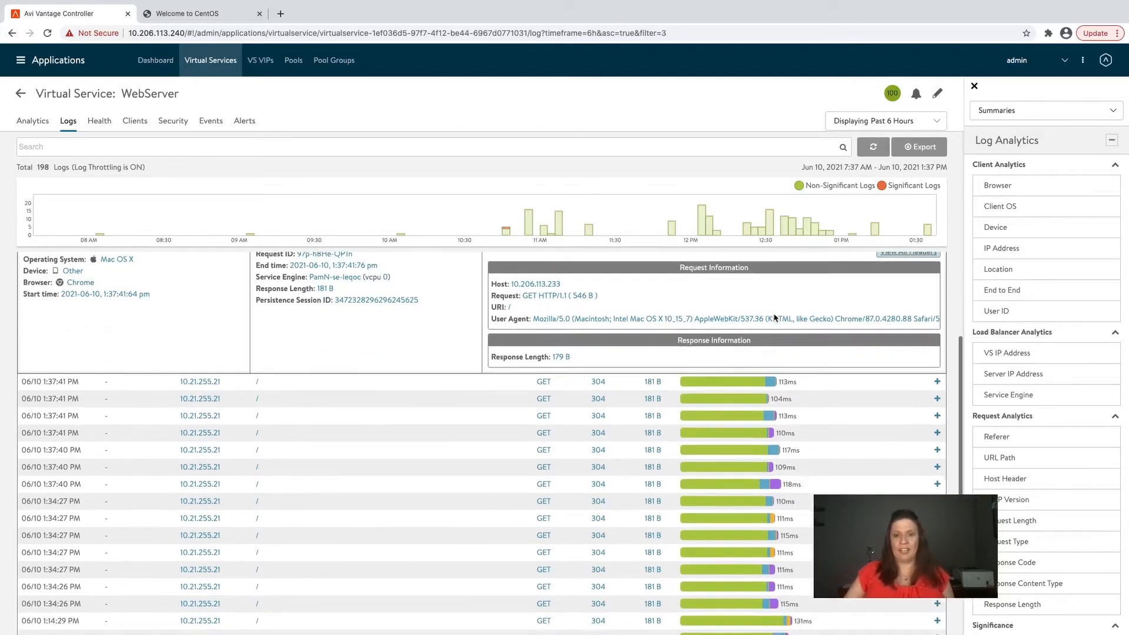
click(937, 364)
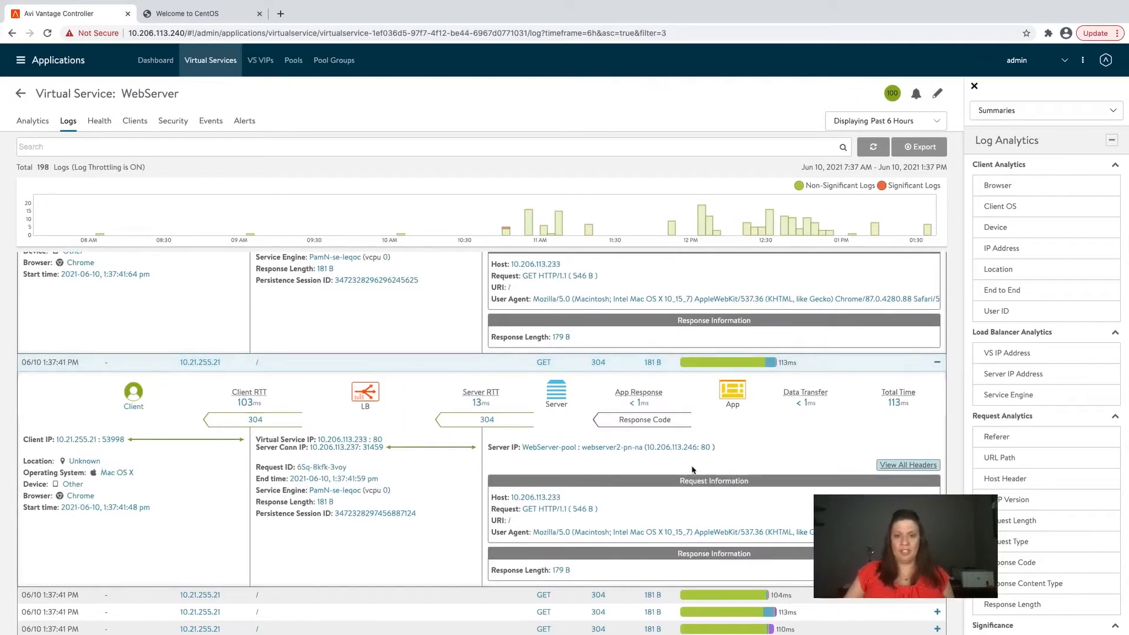
scroll(776, 453, down, 3)
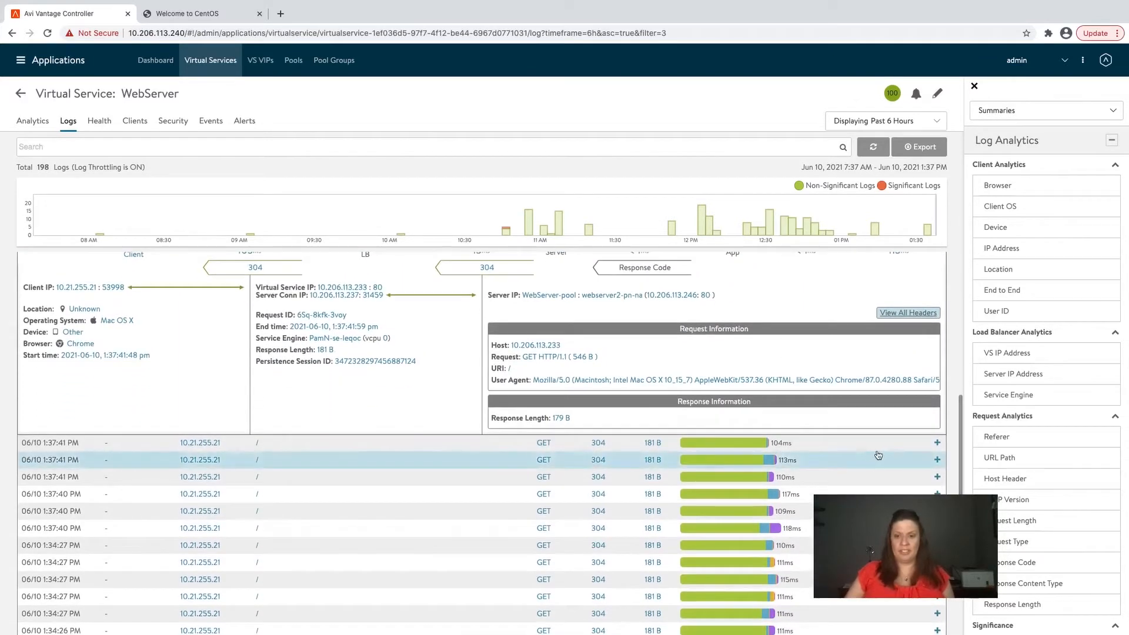
click(937, 443)
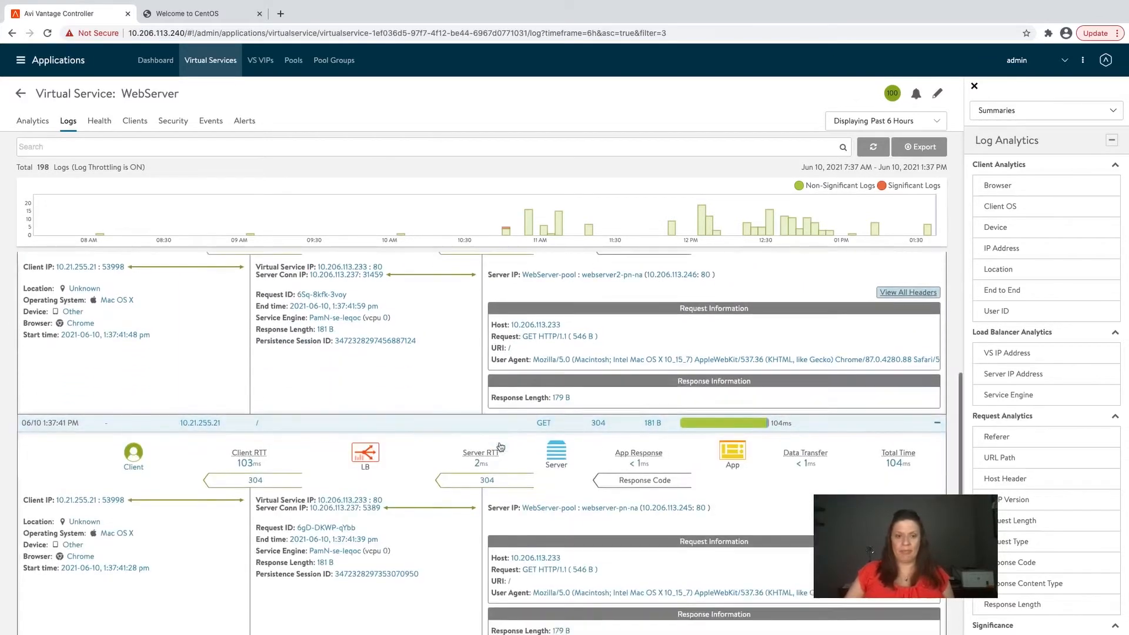
scroll(302, 475, down, 3)
scroll(749, 391, down, 1)
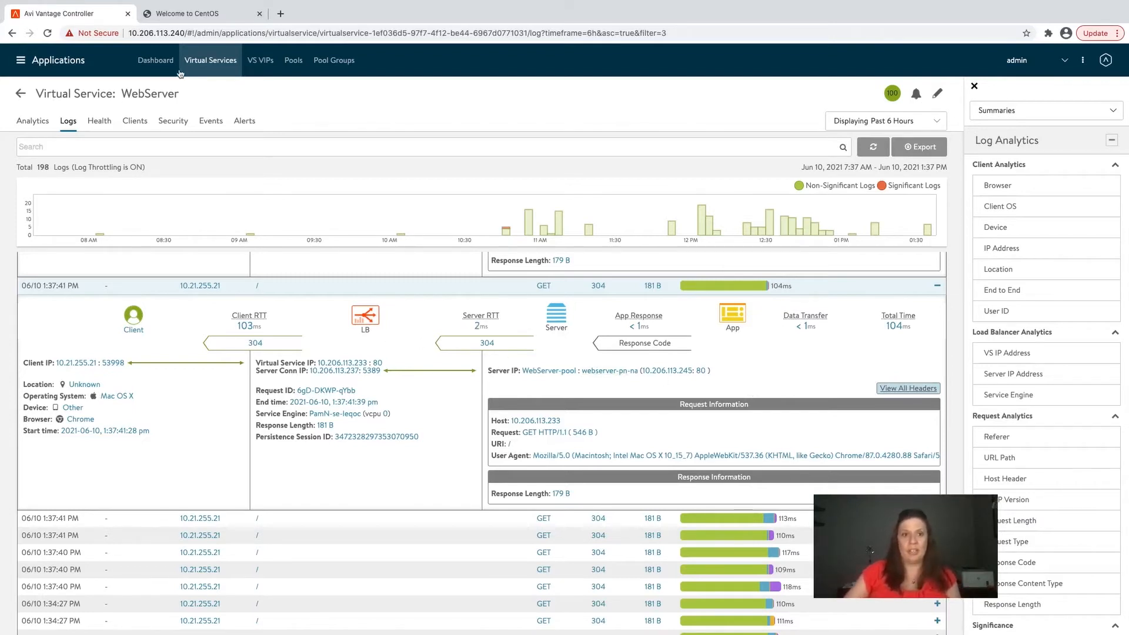
click(297, 65)
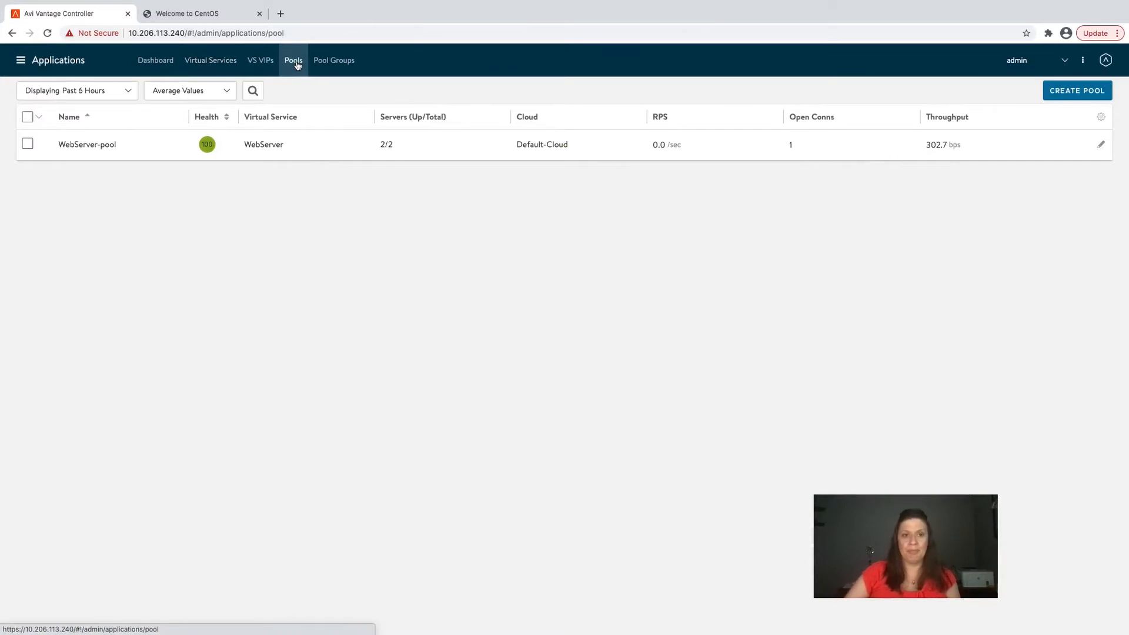
click(1101, 145)
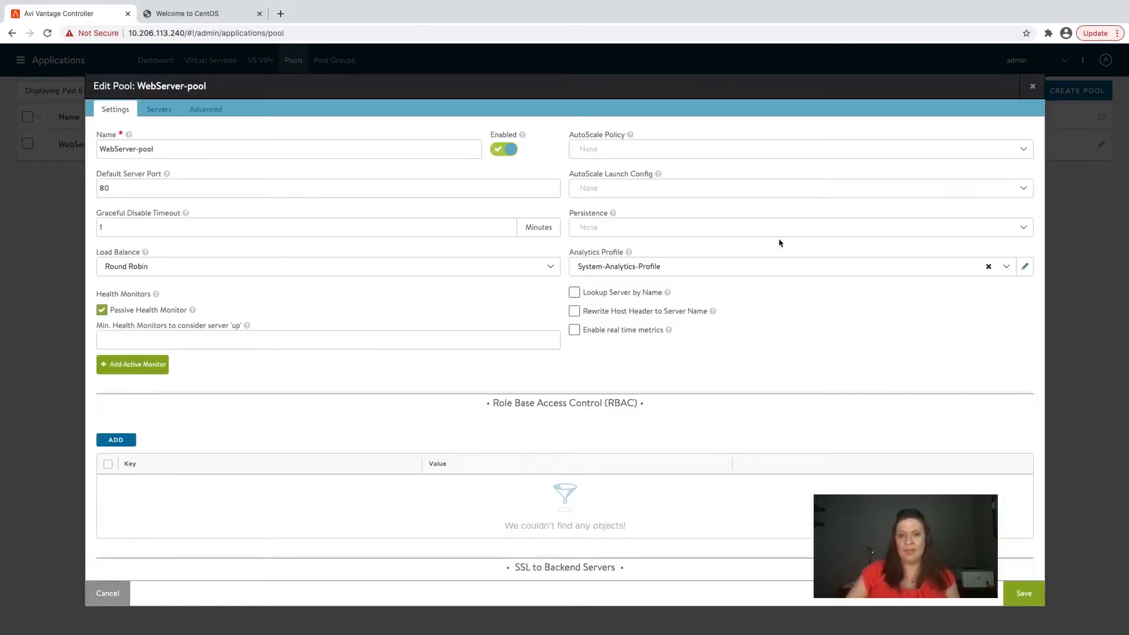
List the System-Persistence profiles in WebServer-pool's Persistence dropdown.
click(641, 232)
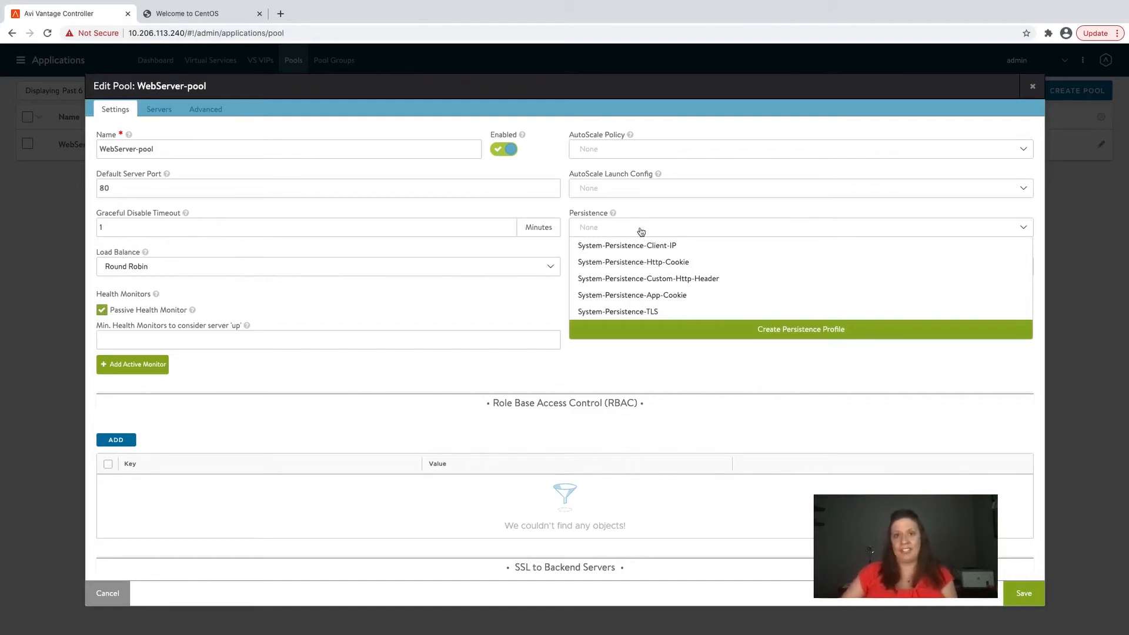
Choose System-Persistence-Http-Cookie for WebServer-pool, review the profile unchanged, and save the pool.
click(703, 267)
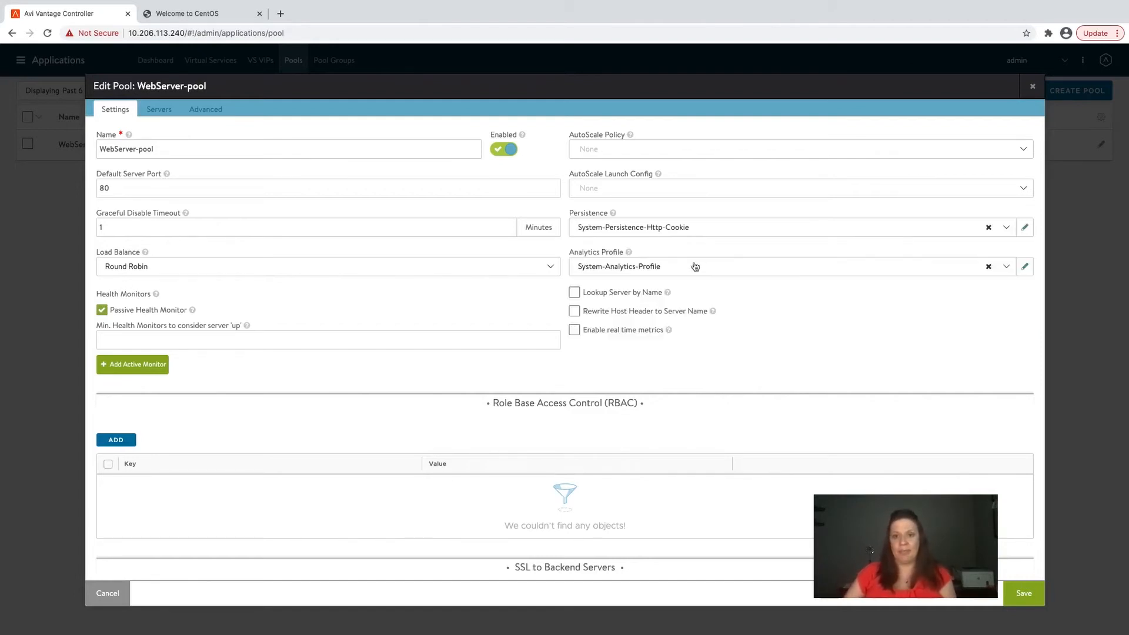
click(1026, 228)
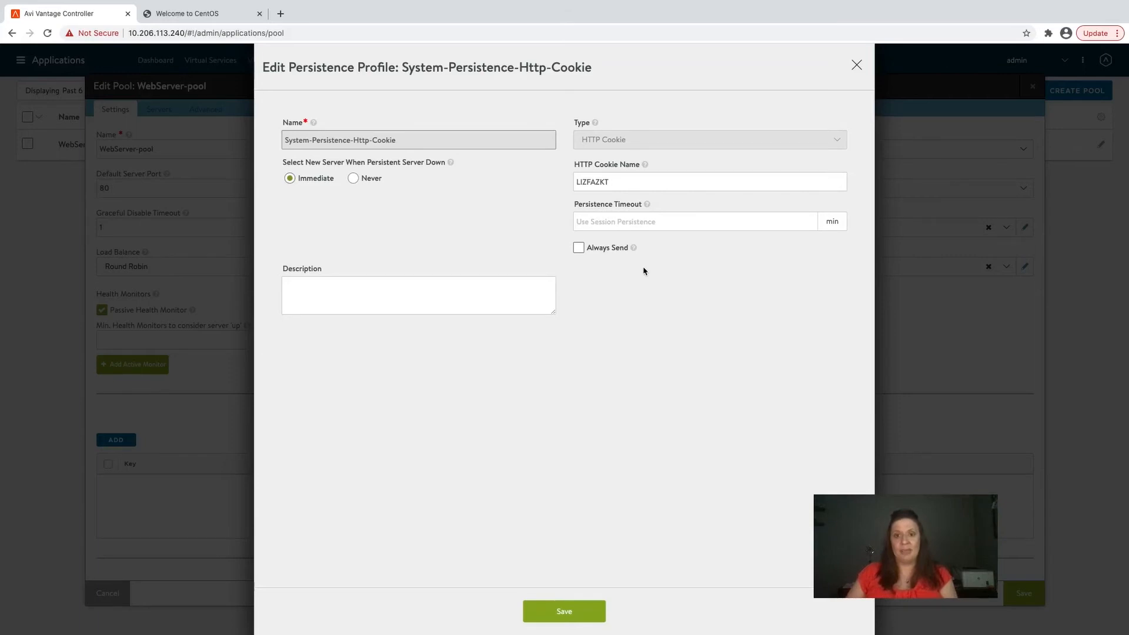
click(857, 66)
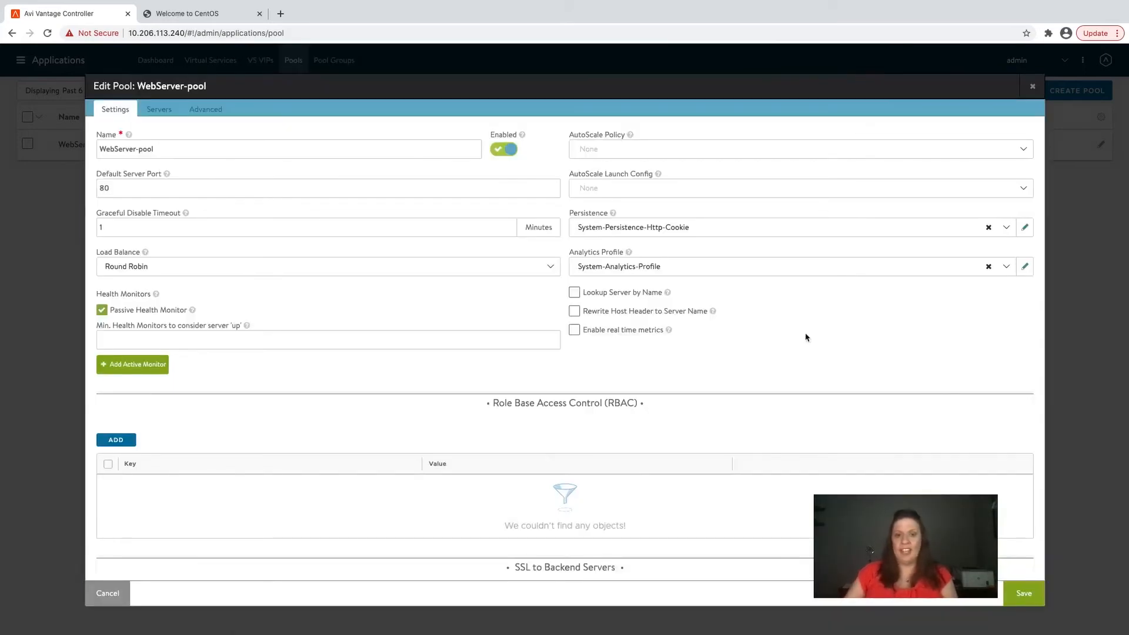
click(1023, 593)
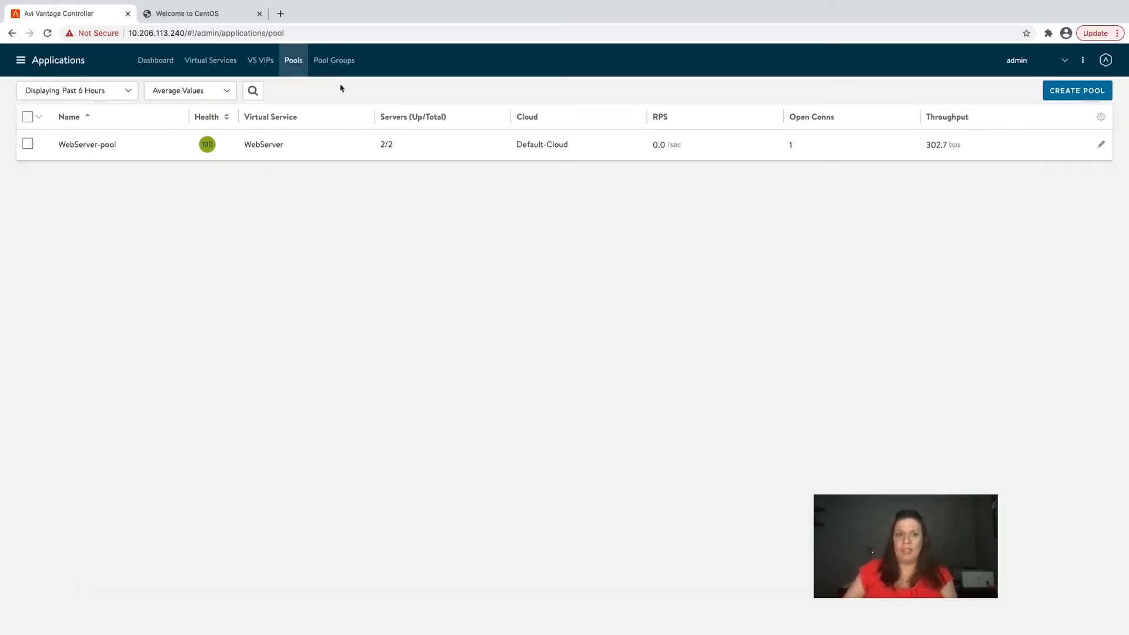
Reload the Welcome to CentOS tab twice, then return to the Avi controller pools list.
click(226, 15)
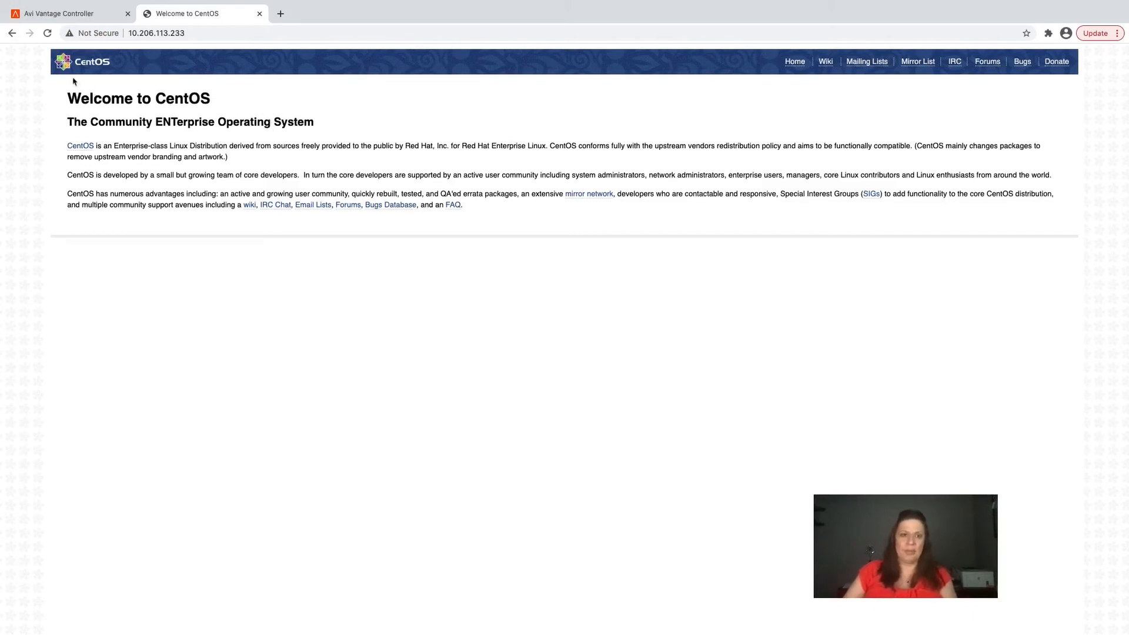
click(47, 34)
click(47, 34)
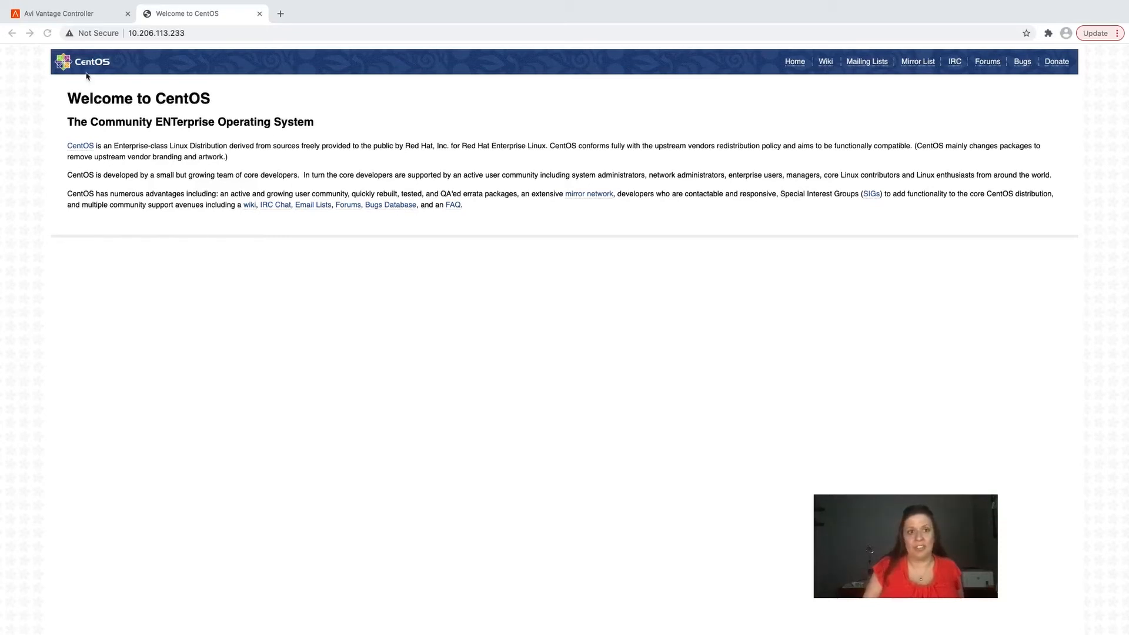
click(87, 15)
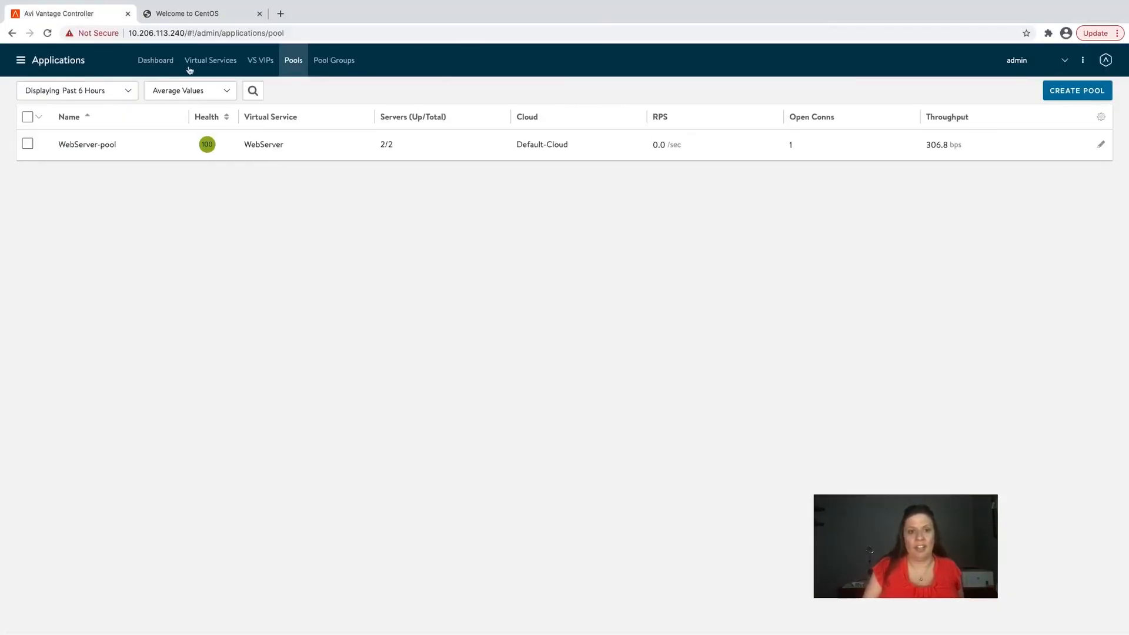
Open WebServer's logs with non-significant entries and expand the newest 1:40:13 PM entry.
click(214, 65)
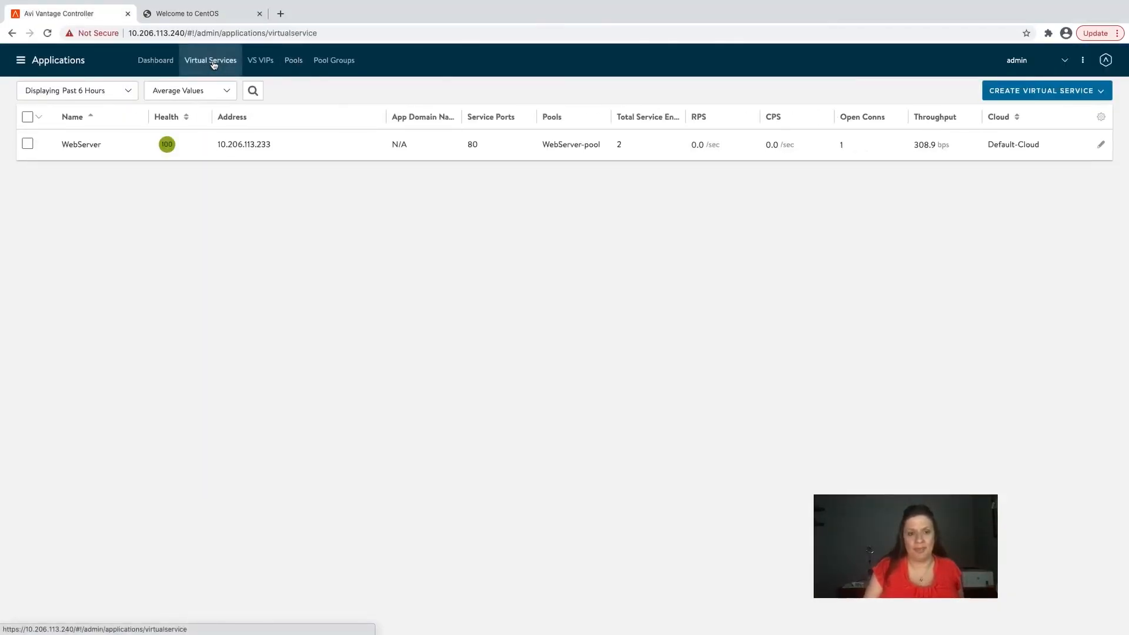
click(73, 149)
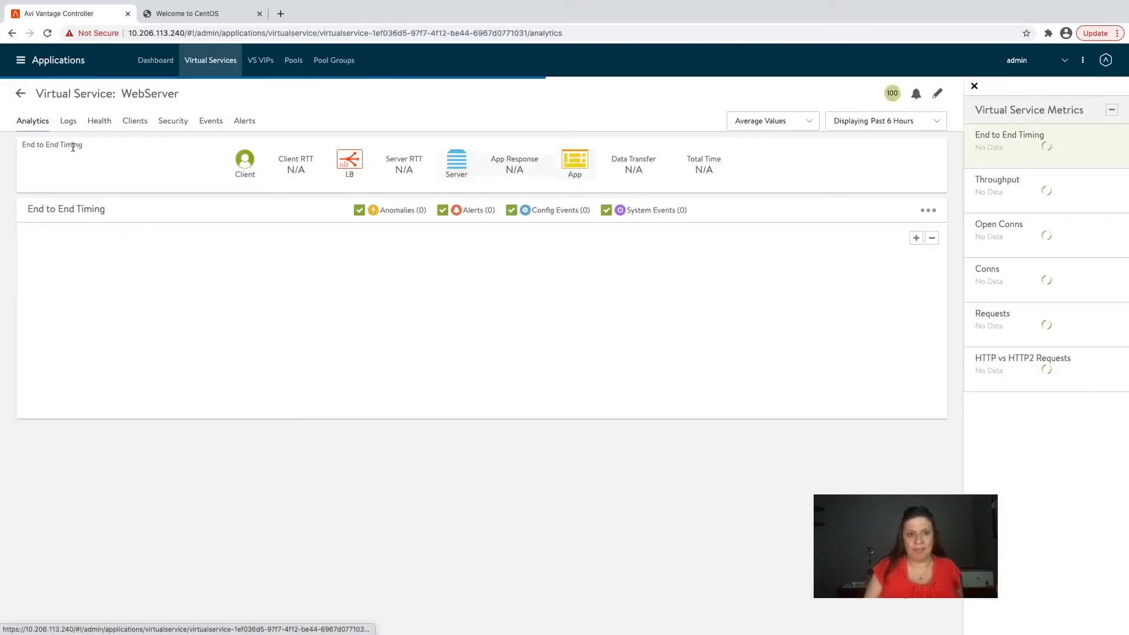
click(68, 122)
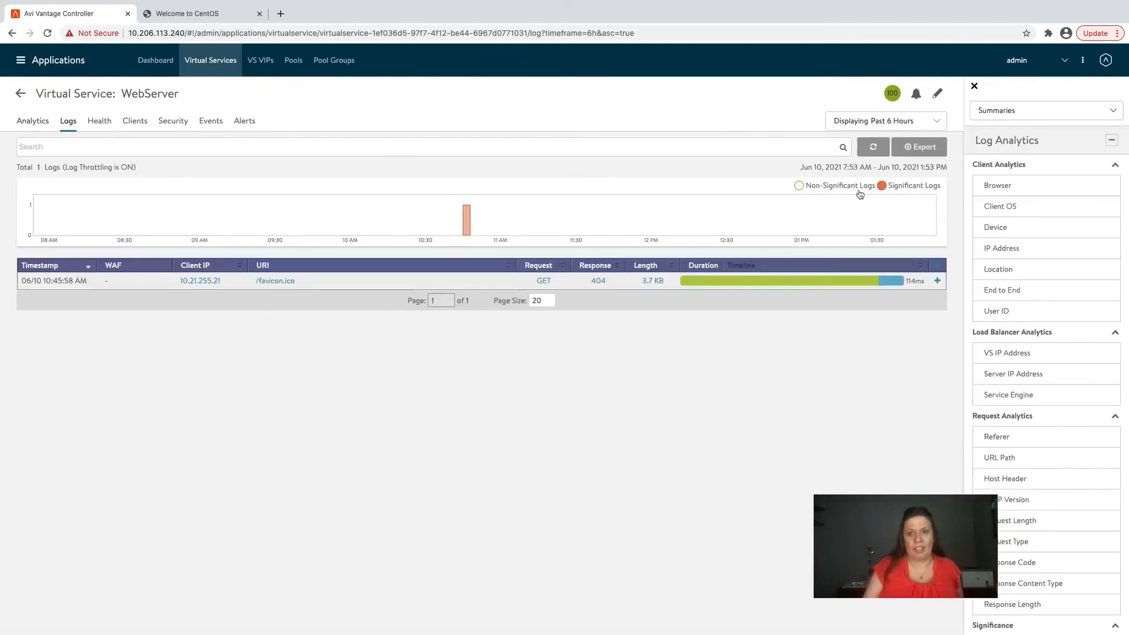
click(801, 192)
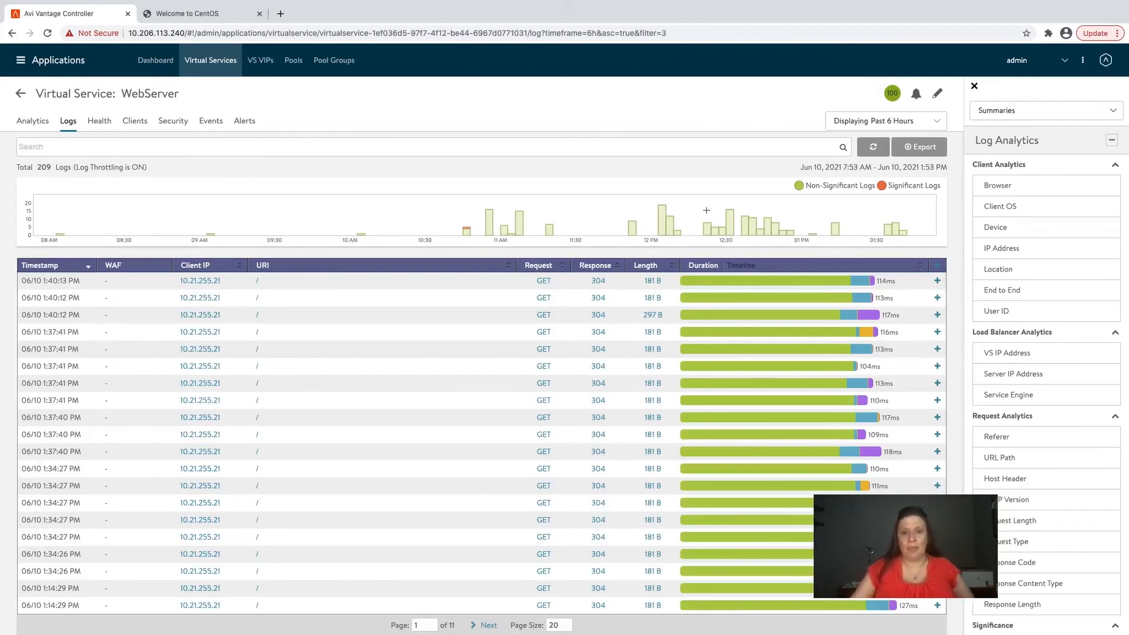
click(937, 281)
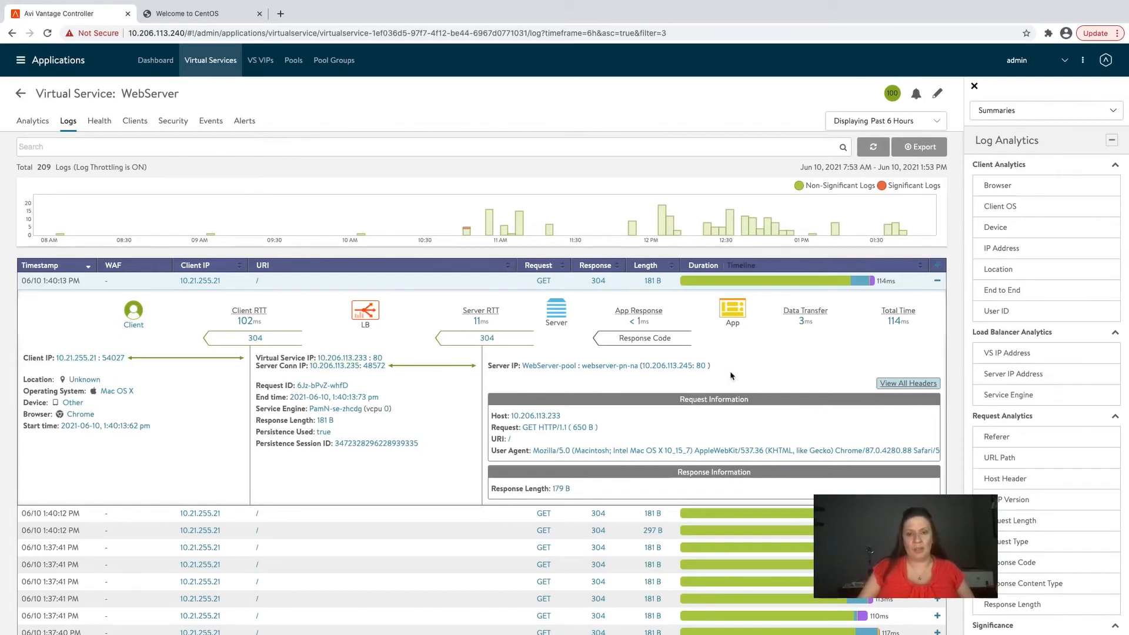
Expand both 1:40:12 PM log entries and show all headers for one request.
scroll(733, 375, down, 2)
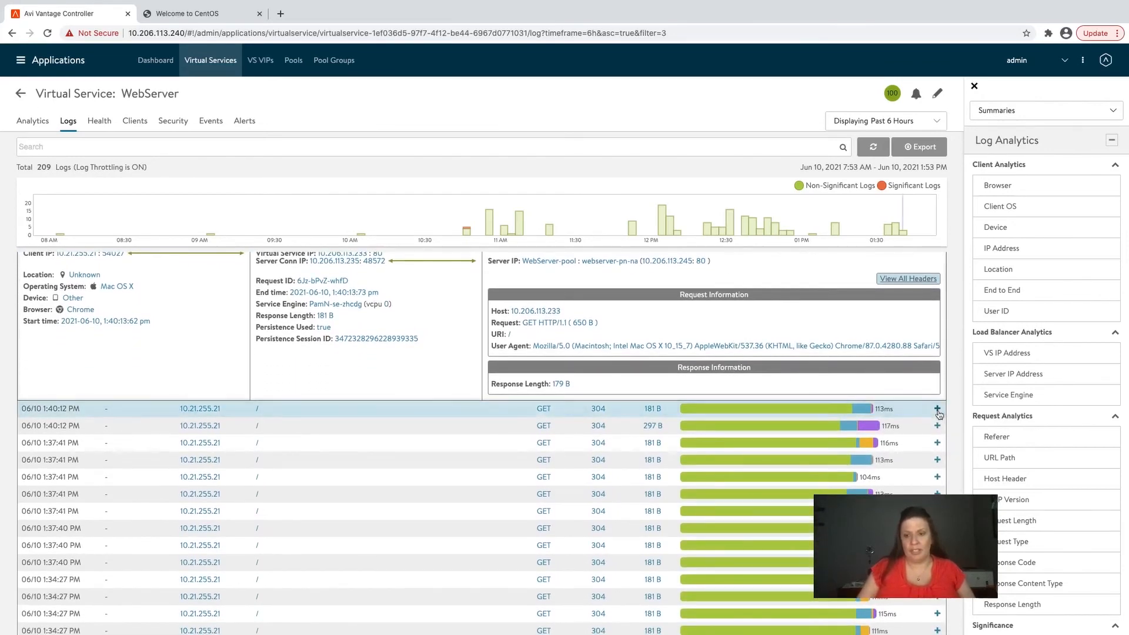
click(937, 409)
scroll(808, 351, down, 2)
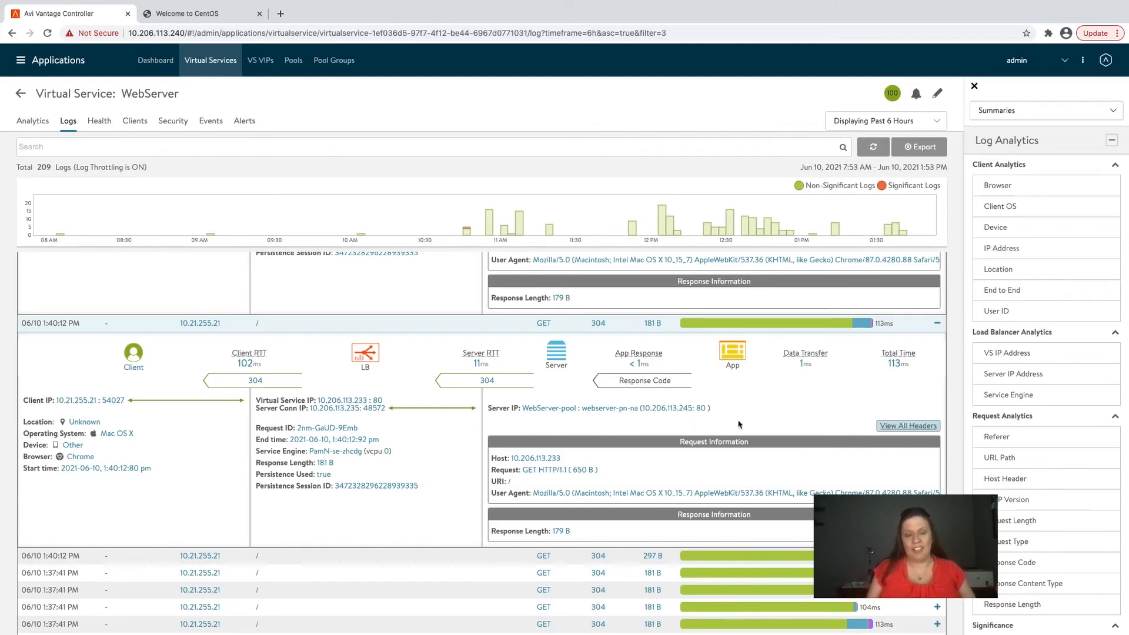
scroll(739, 423, down, 3)
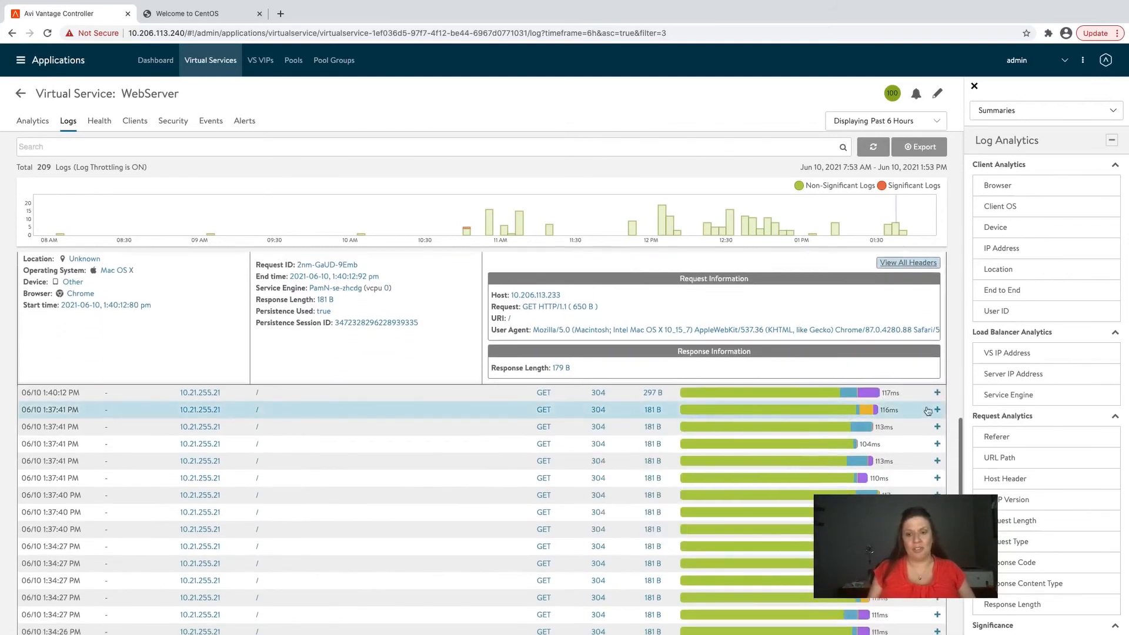
click(937, 393)
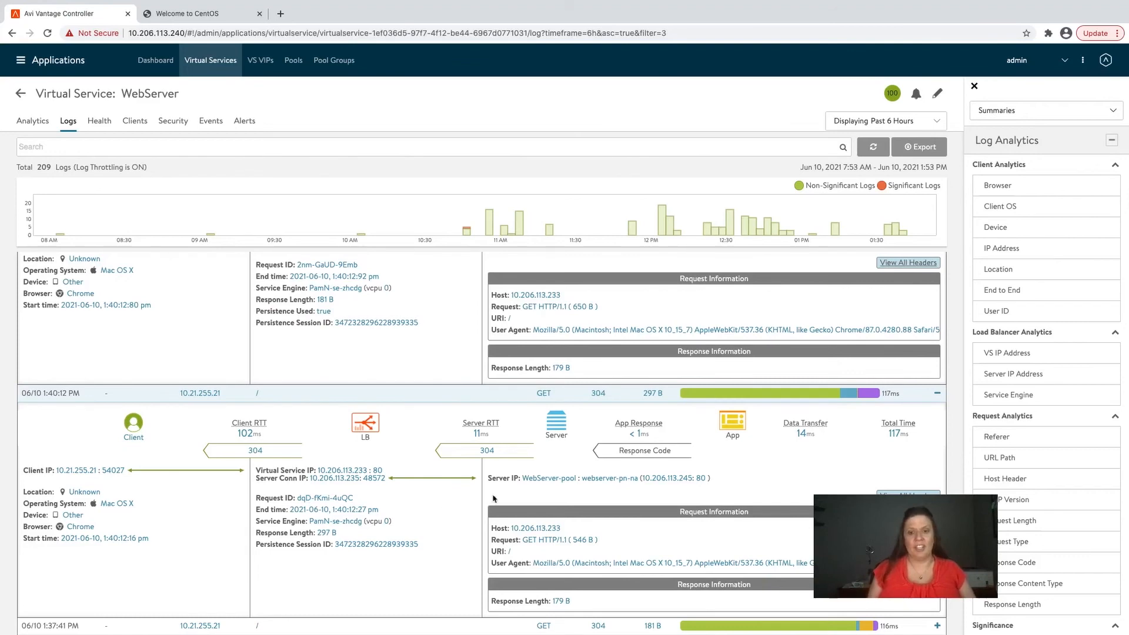
scroll(685, 471, down, 3)
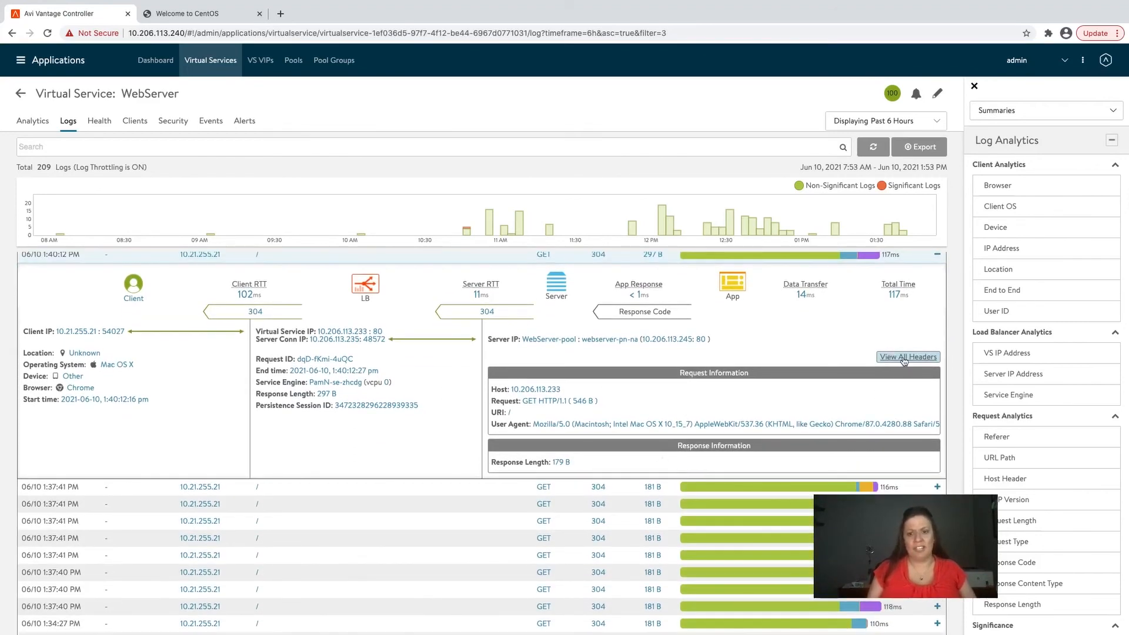
click(904, 357)
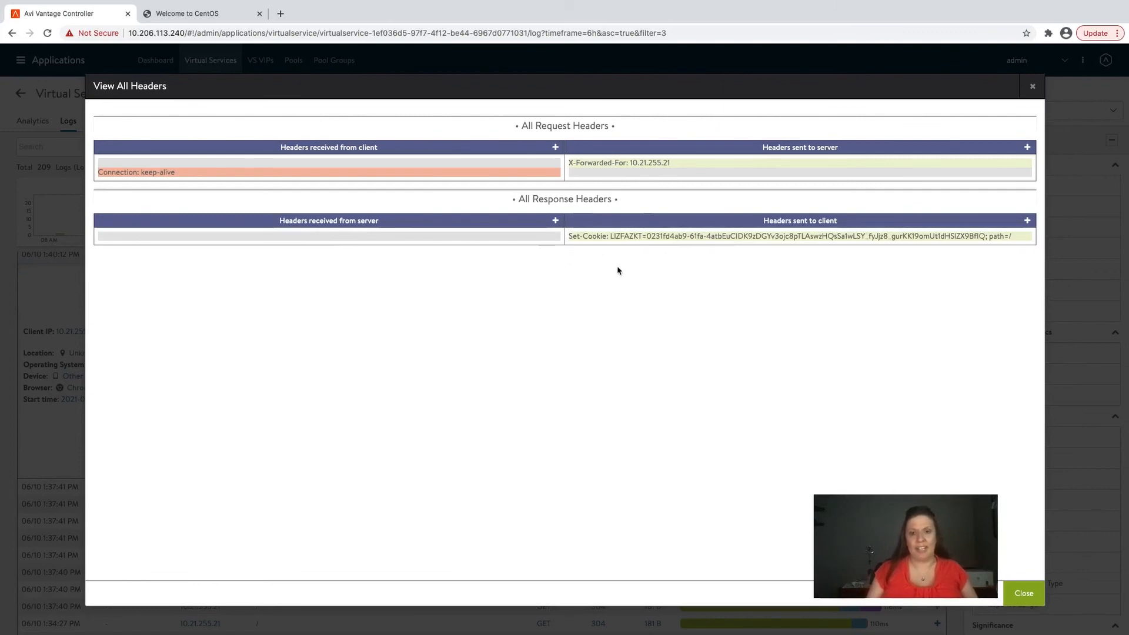
Expand the request header tables of both 1:40:12 PM entries to reveal the LIZFAZKT cookie.
click(1028, 149)
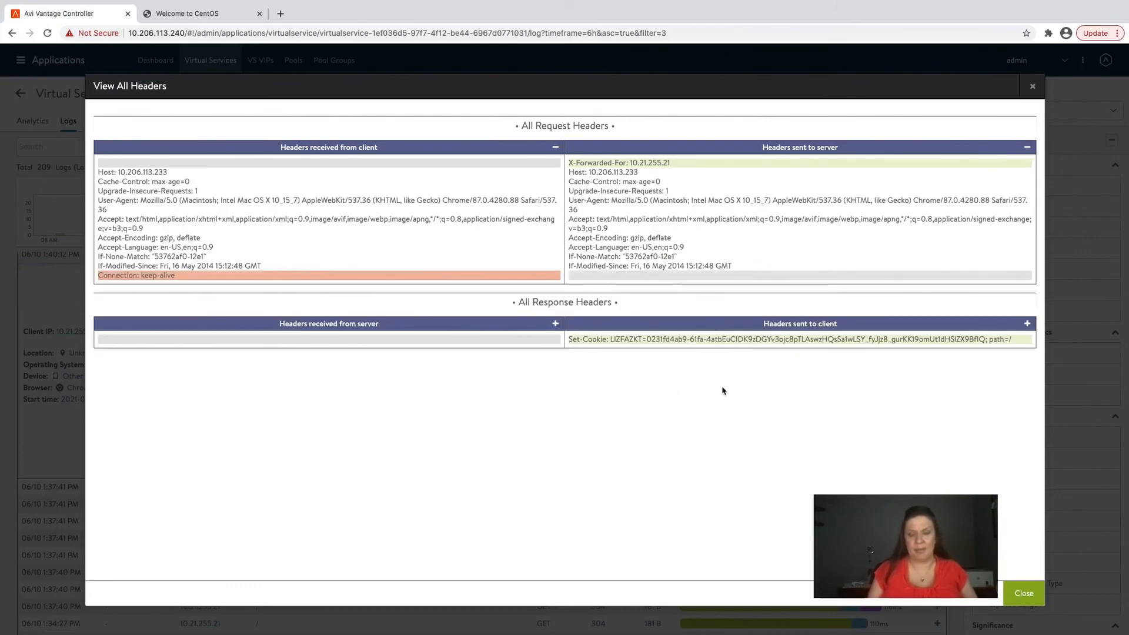
click(1031, 87)
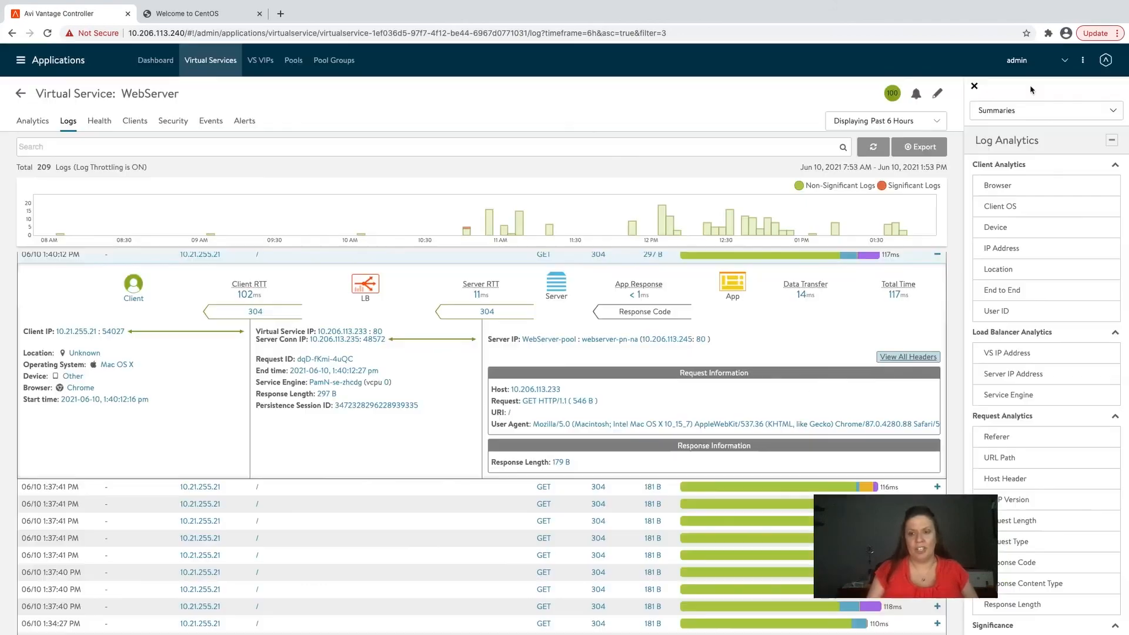
scroll(804, 353, up, 2)
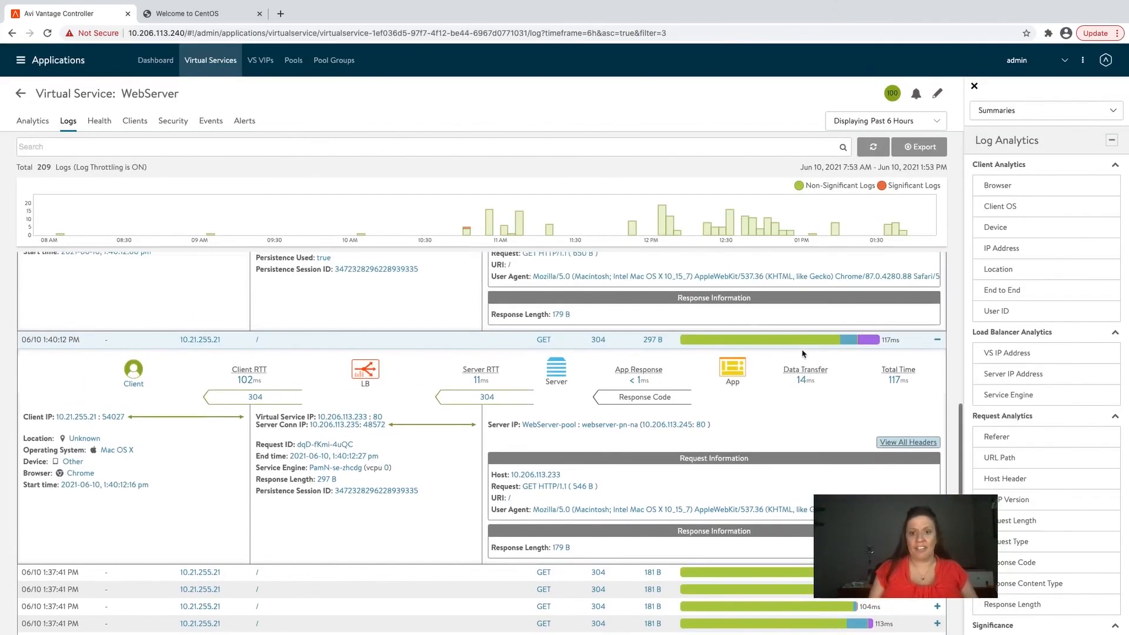
scroll(804, 353, up, 3)
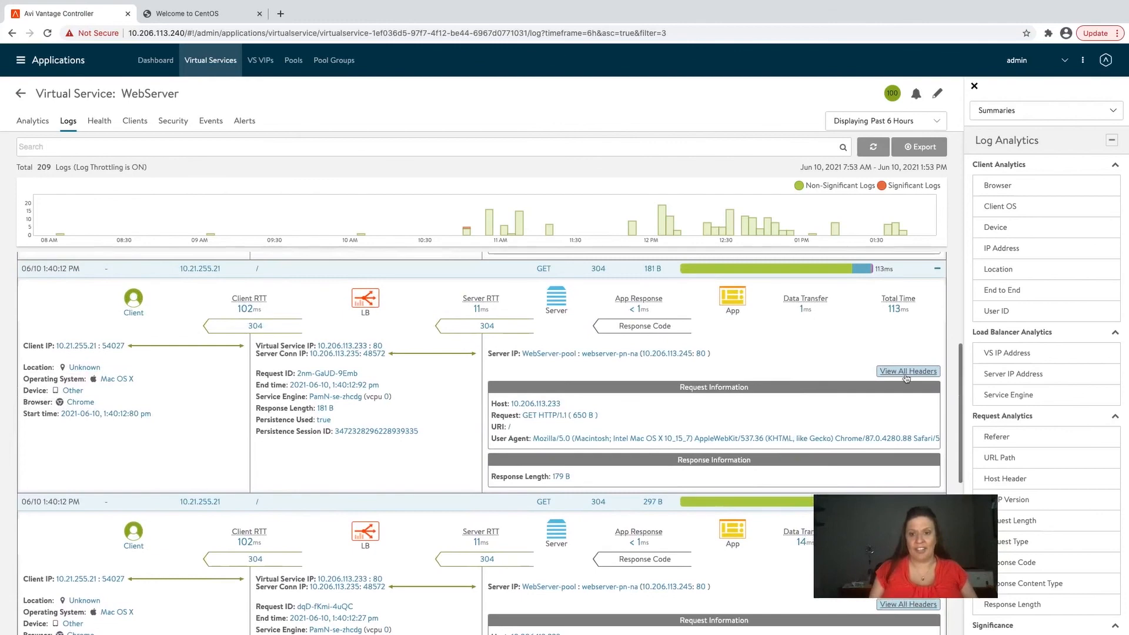
click(924, 374)
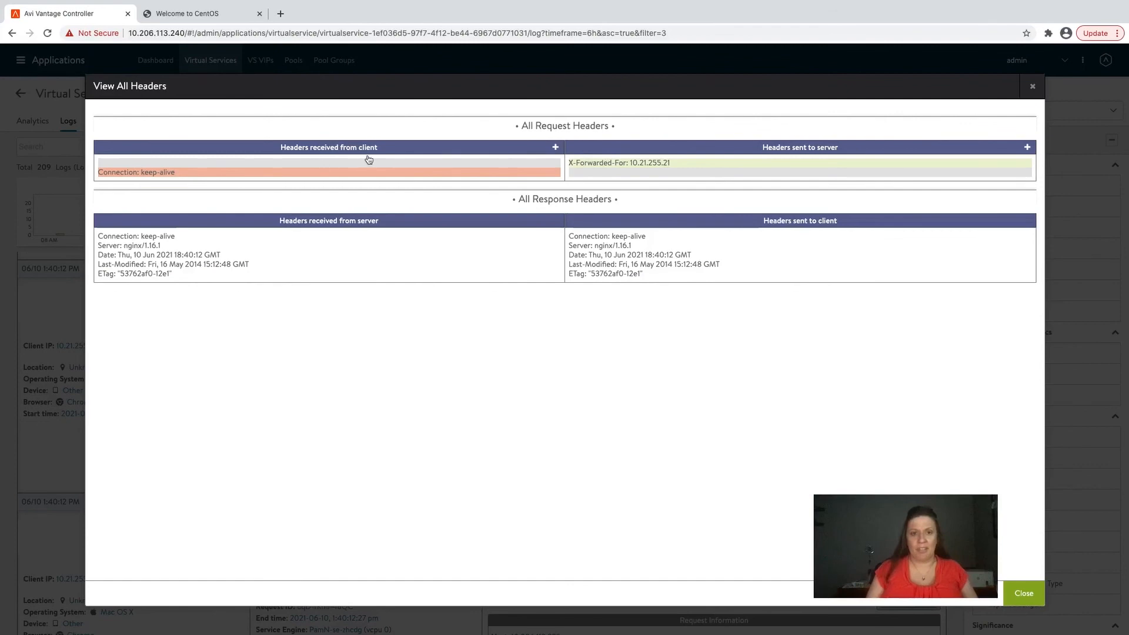
click(1026, 148)
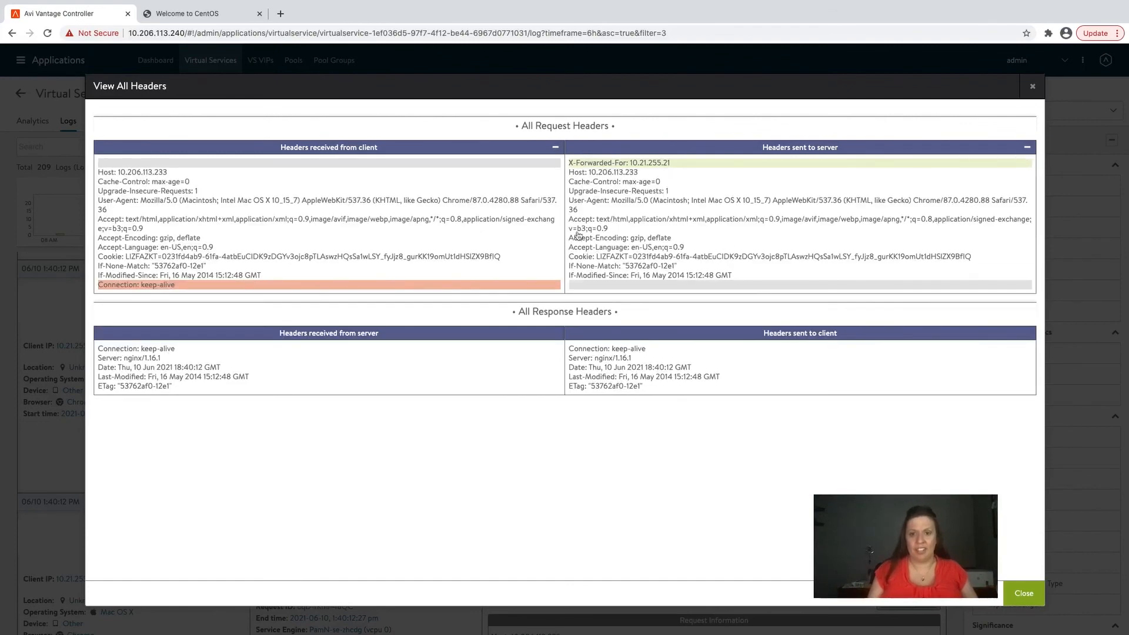